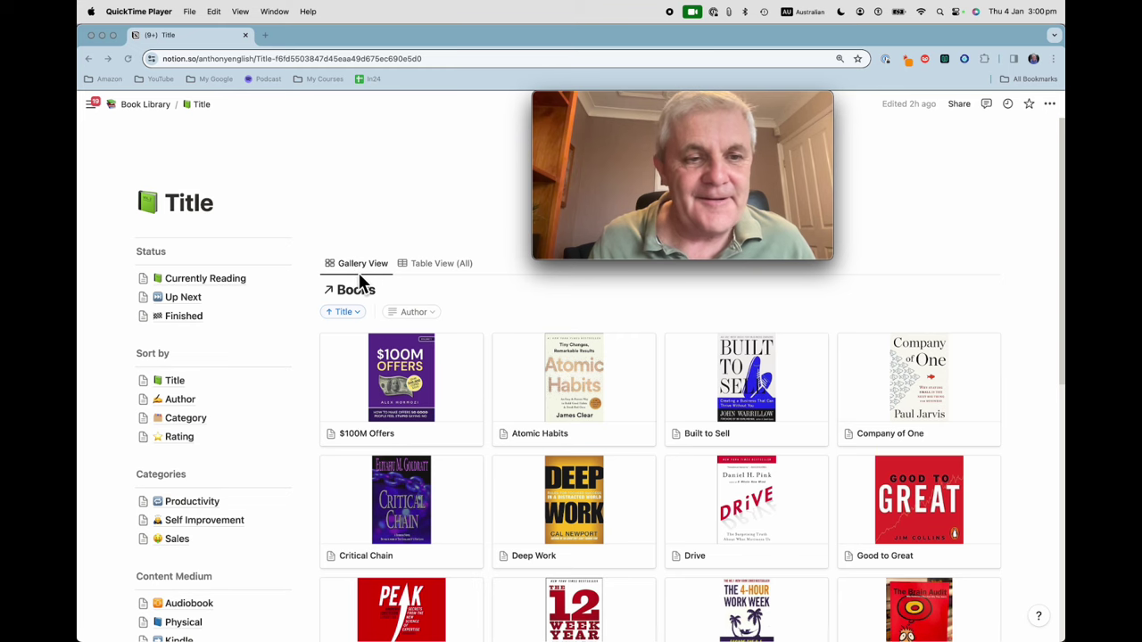
# Scroll through the Books gallery of cover cards.
pyautogui.scroll(-1, 360, 280)
pyautogui.scroll(-1, 359, 280)
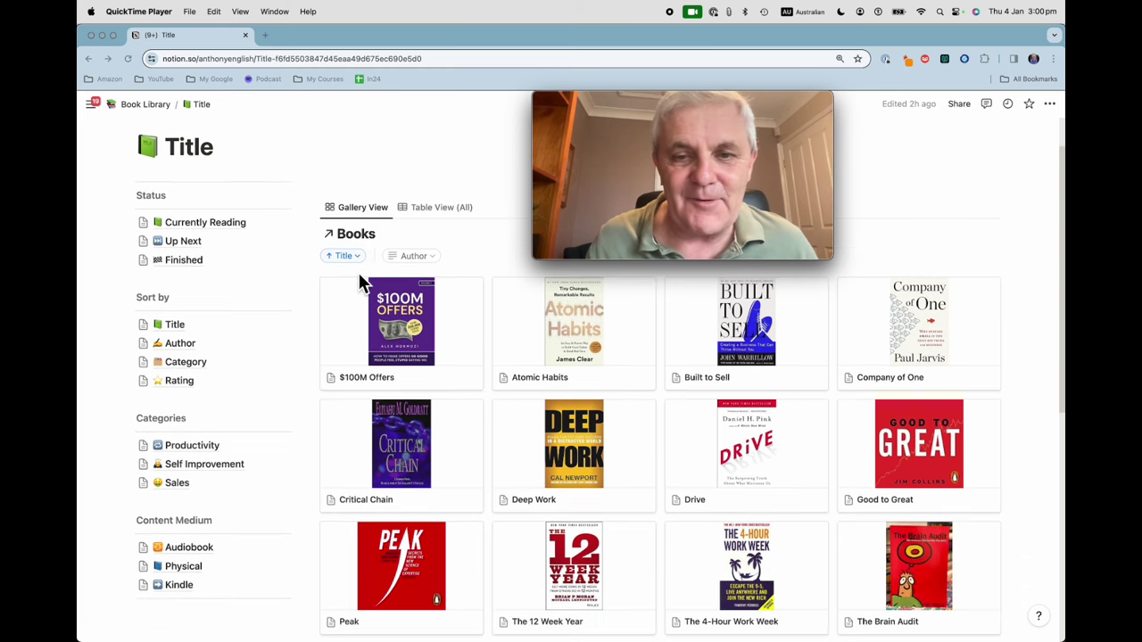
pyautogui.scroll(-1, 360, 280)
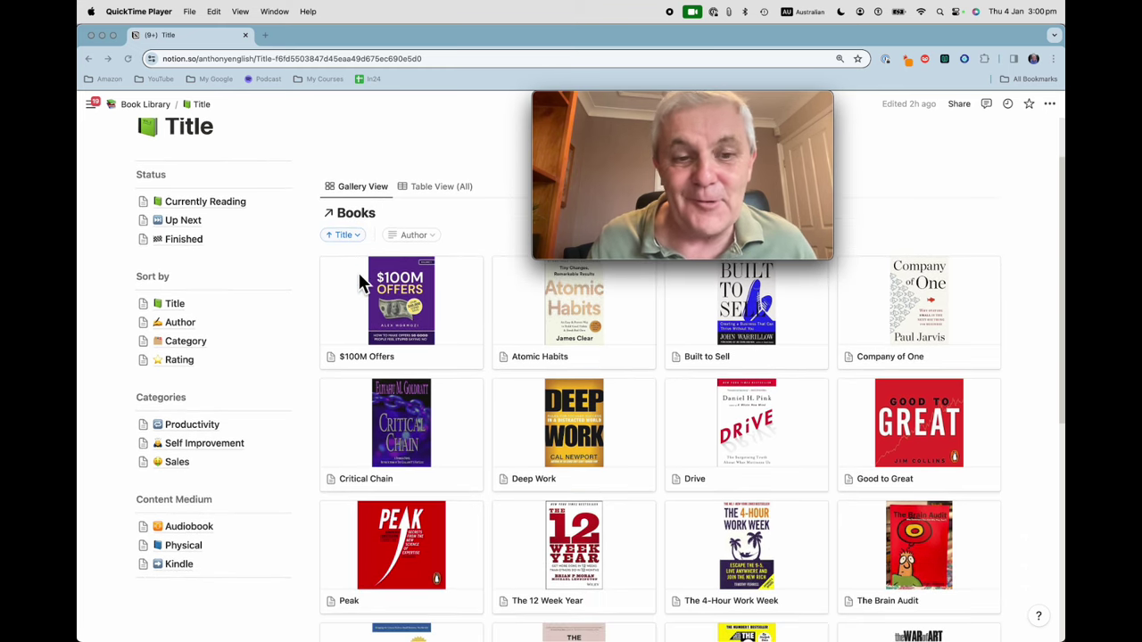
pyautogui.scroll(3, 359, 281)
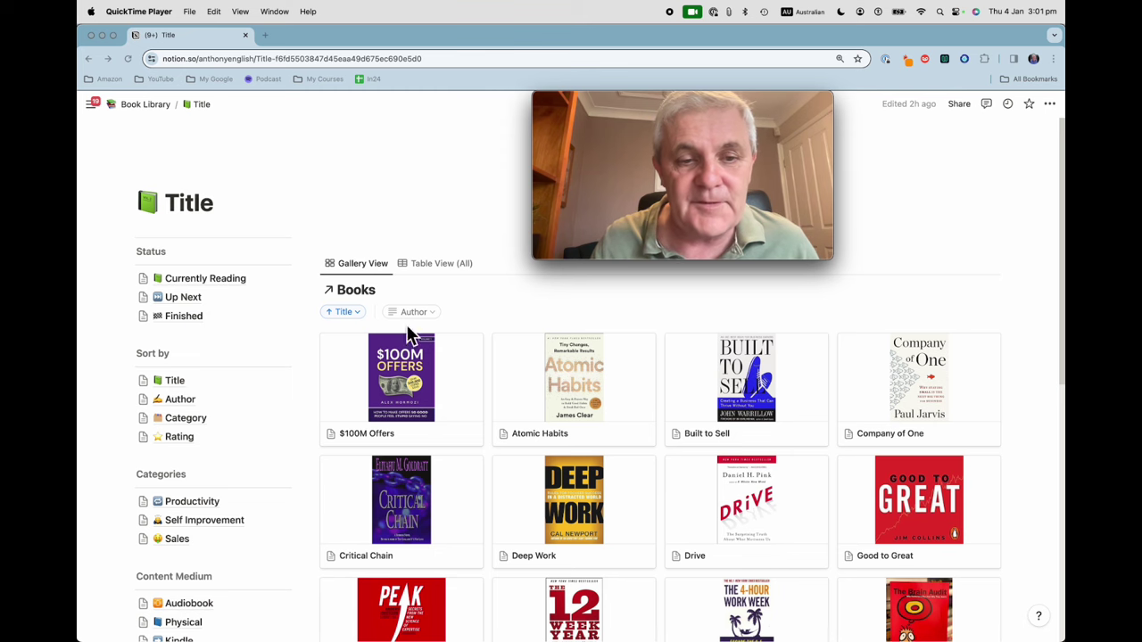
pyautogui.scroll(-3, 616, 378)
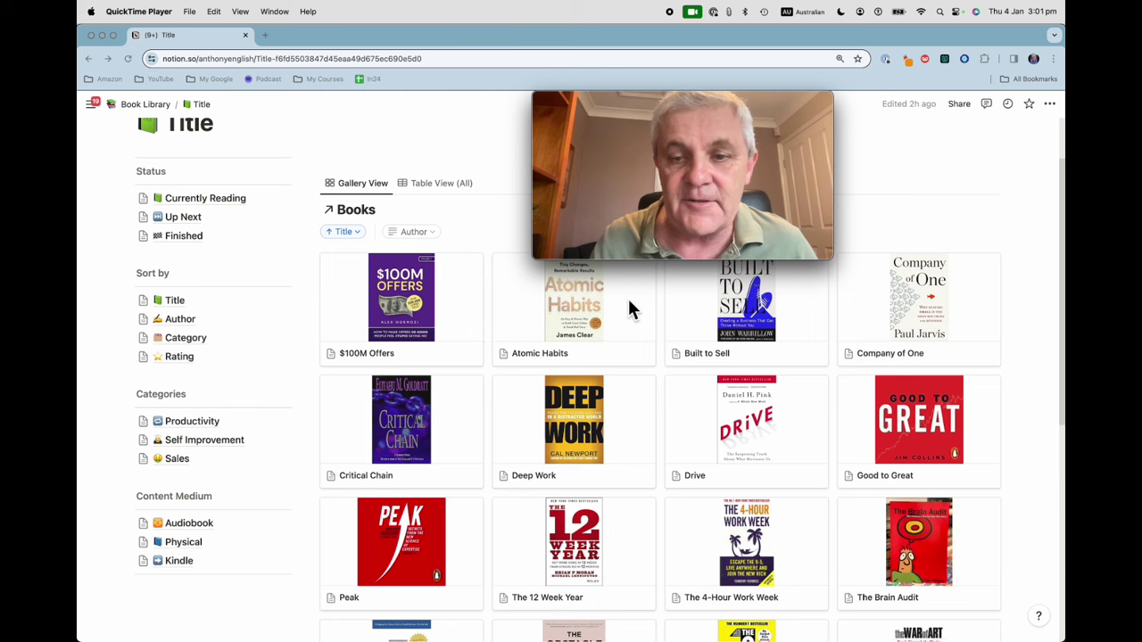
pyautogui.scroll(-7, 739, 308)
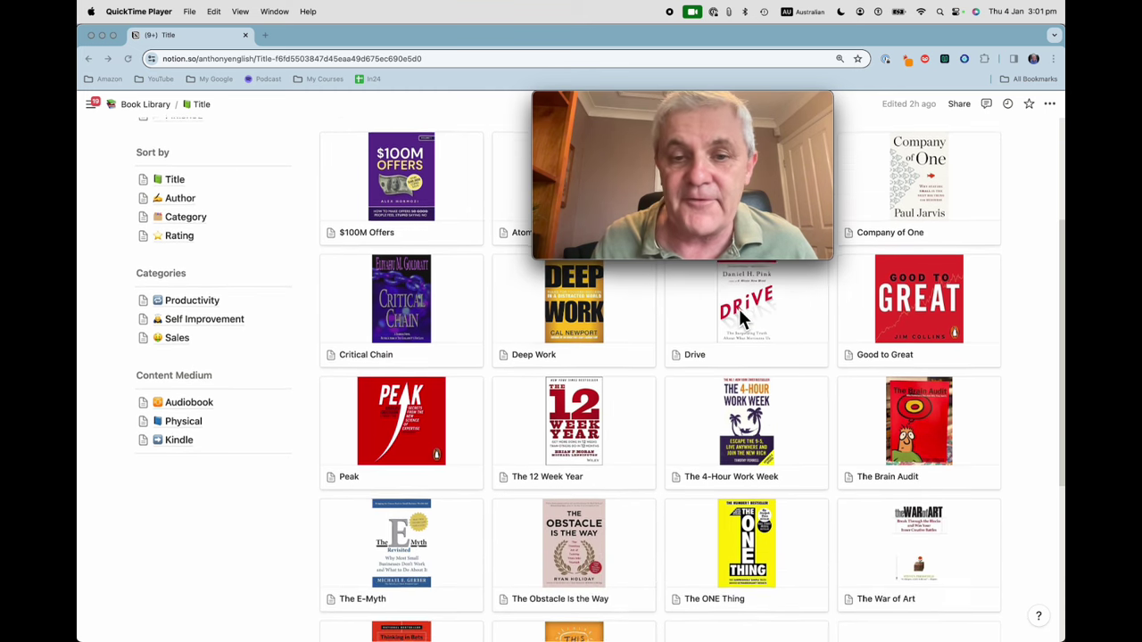
pyautogui.scroll(-3, 739, 316)
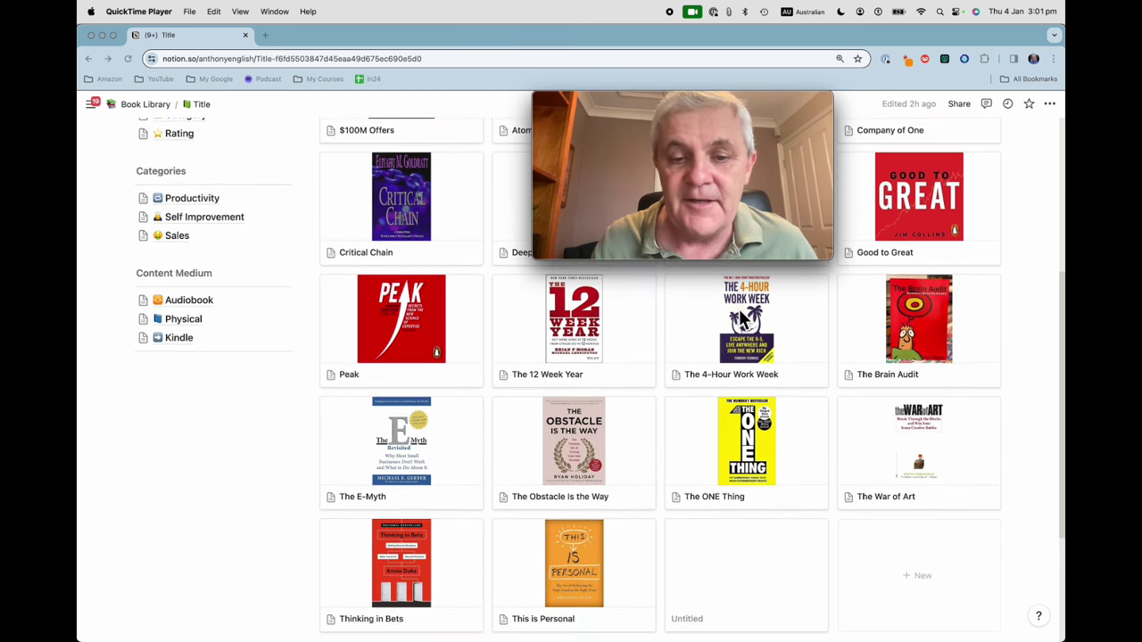
pyautogui.scroll(10, 739, 309)
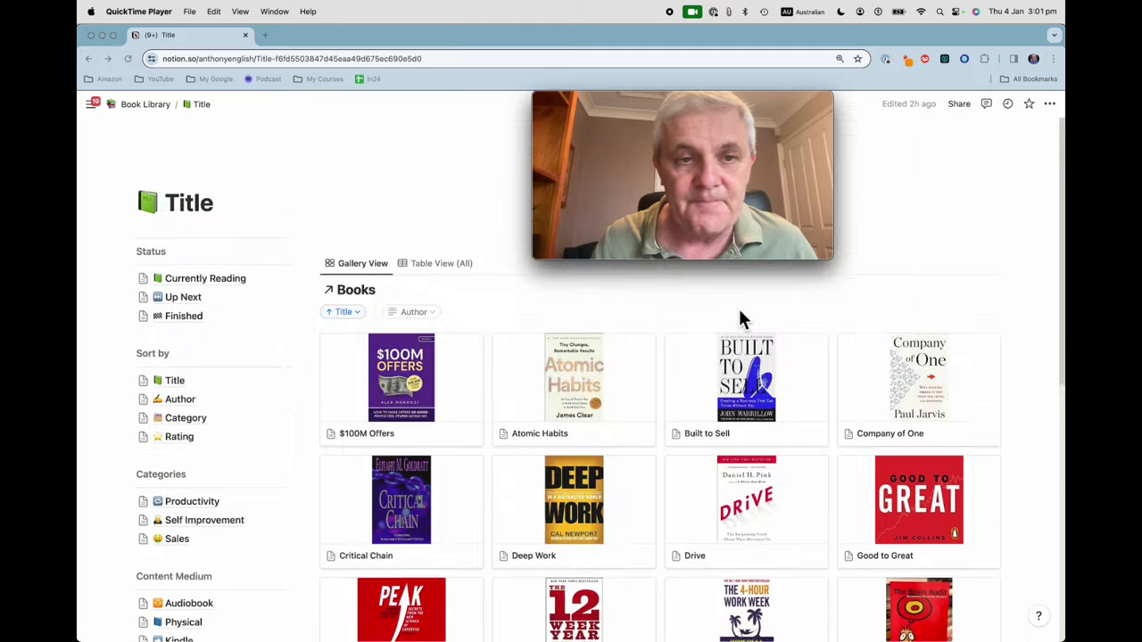
# Switch Books to Table View (All) and scroll the Author, Status, Rating, Medium and URL rows.
pyautogui.click(450, 273)
pyautogui.click(428, 270)
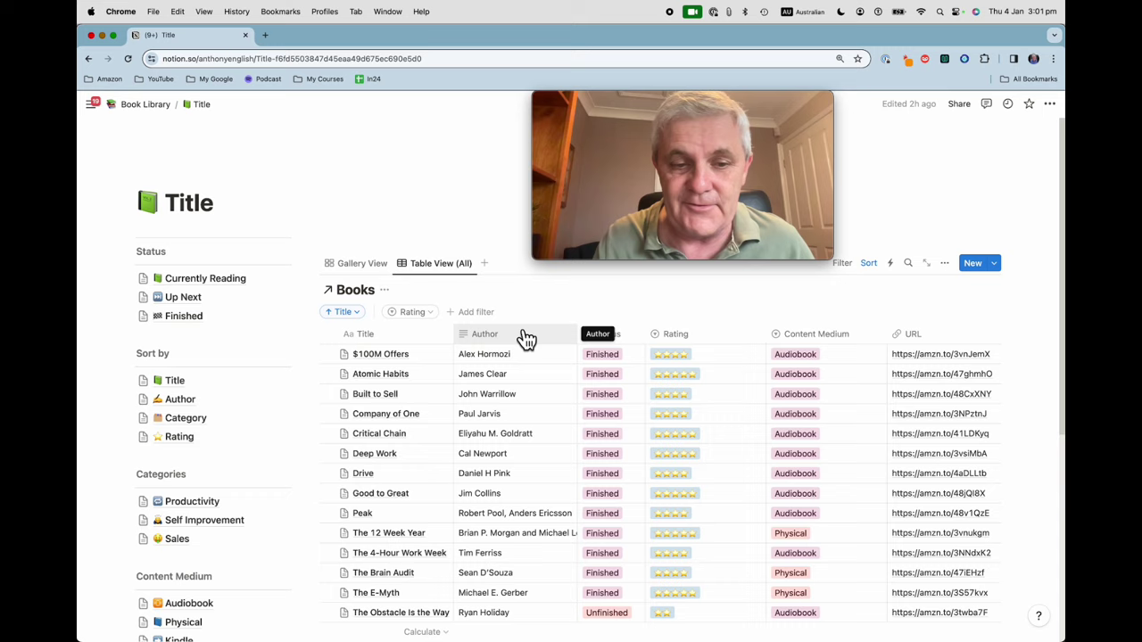
pyautogui.scroll(-1, 526, 339)
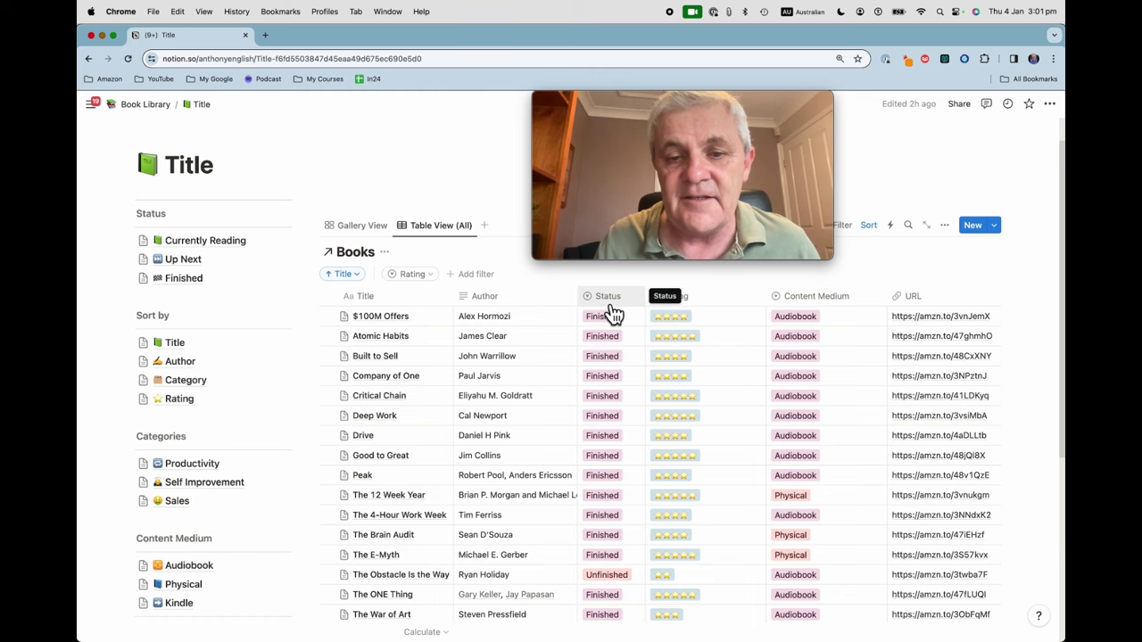
pyautogui.scroll(-3, 595, 506)
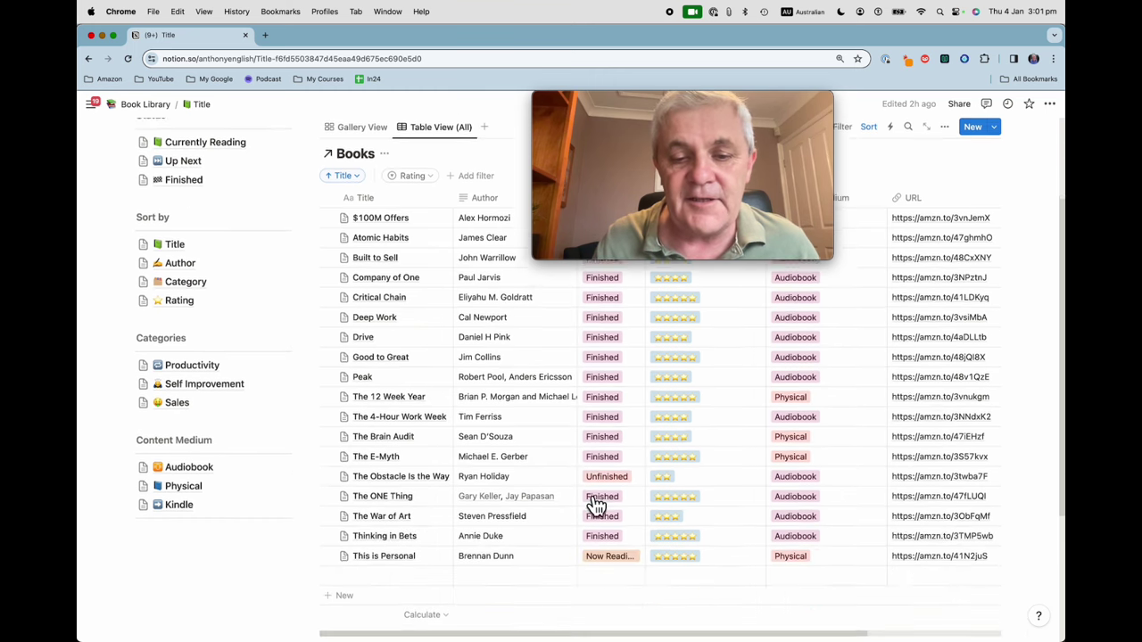
pyautogui.scroll(4, 627, 533)
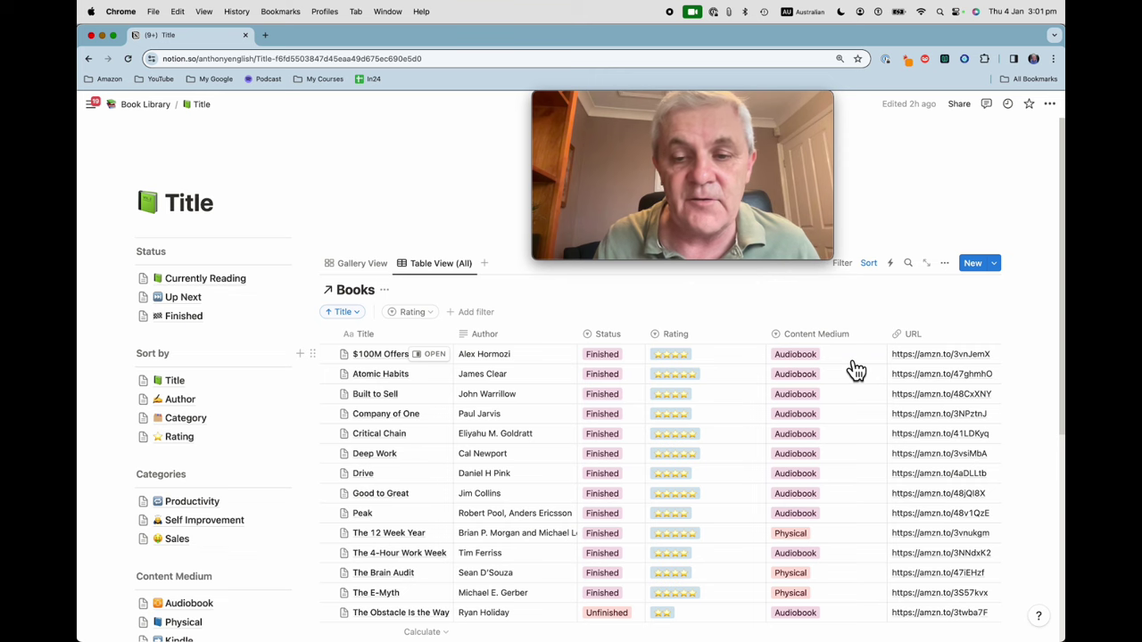
pyautogui.scroll(-5, 854, 469)
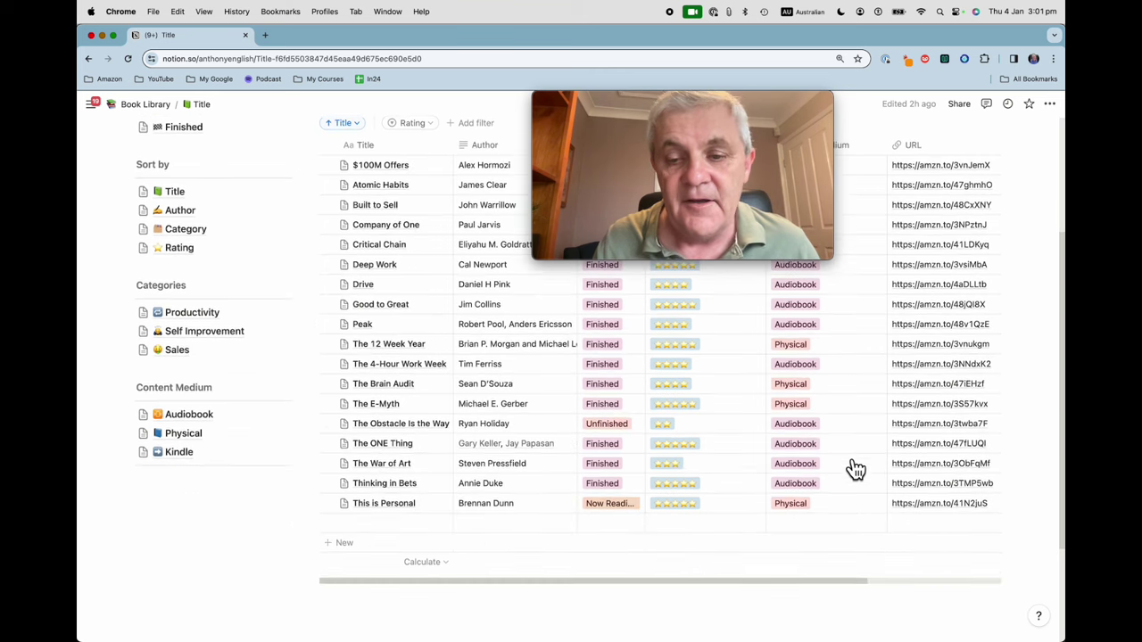
pyautogui.scroll(5, 855, 469)
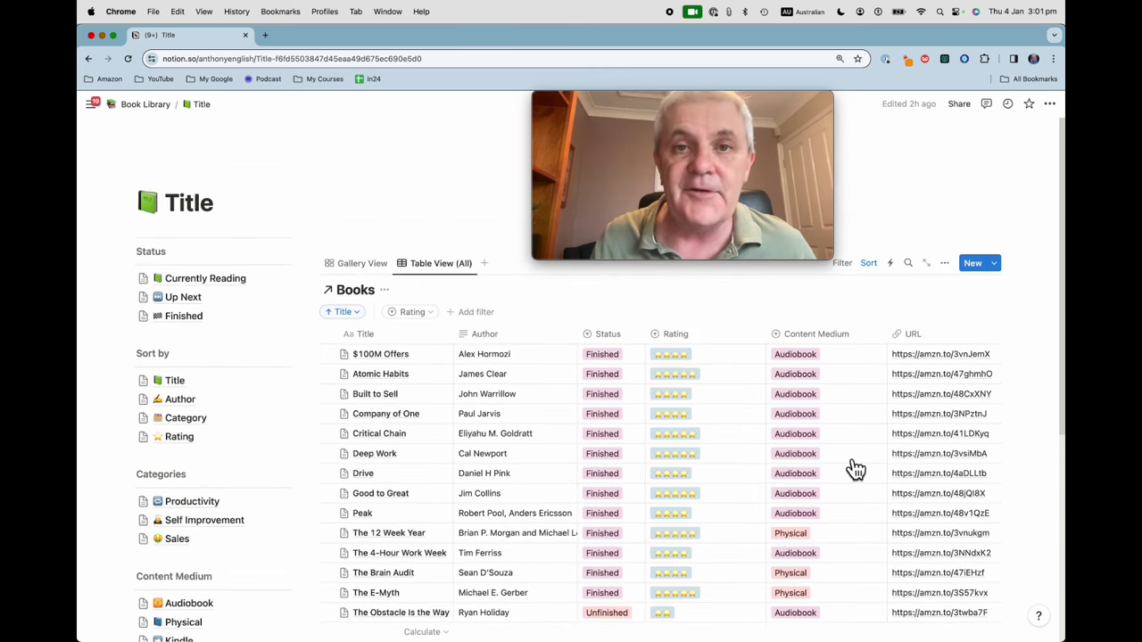
pyautogui.scroll(-3, 852, 469)
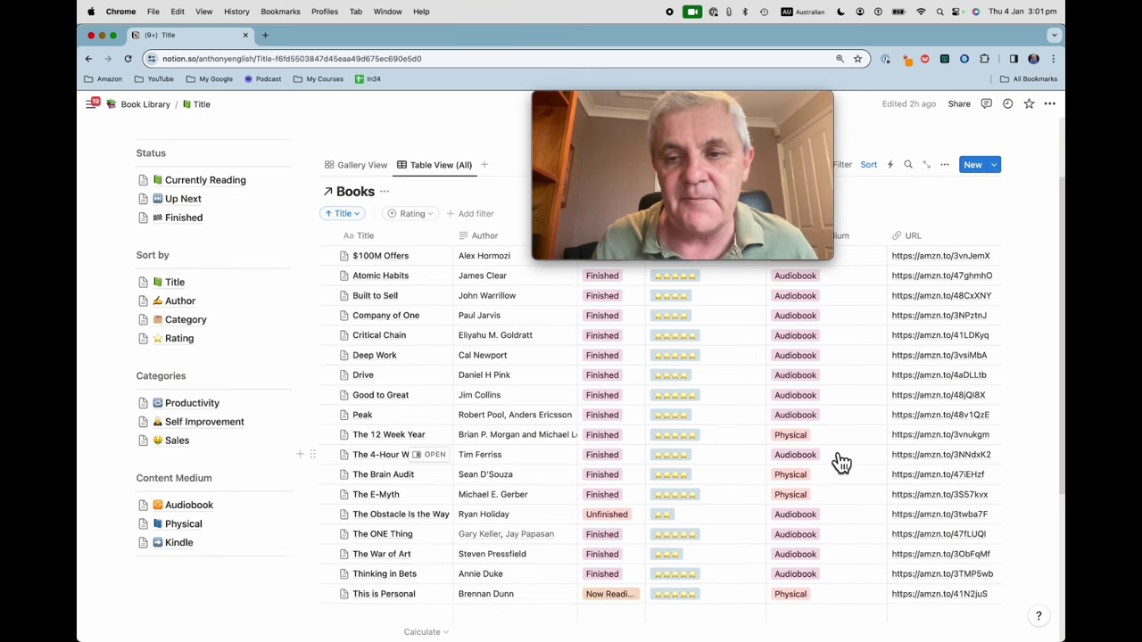
pyautogui.scroll(3, 838, 461)
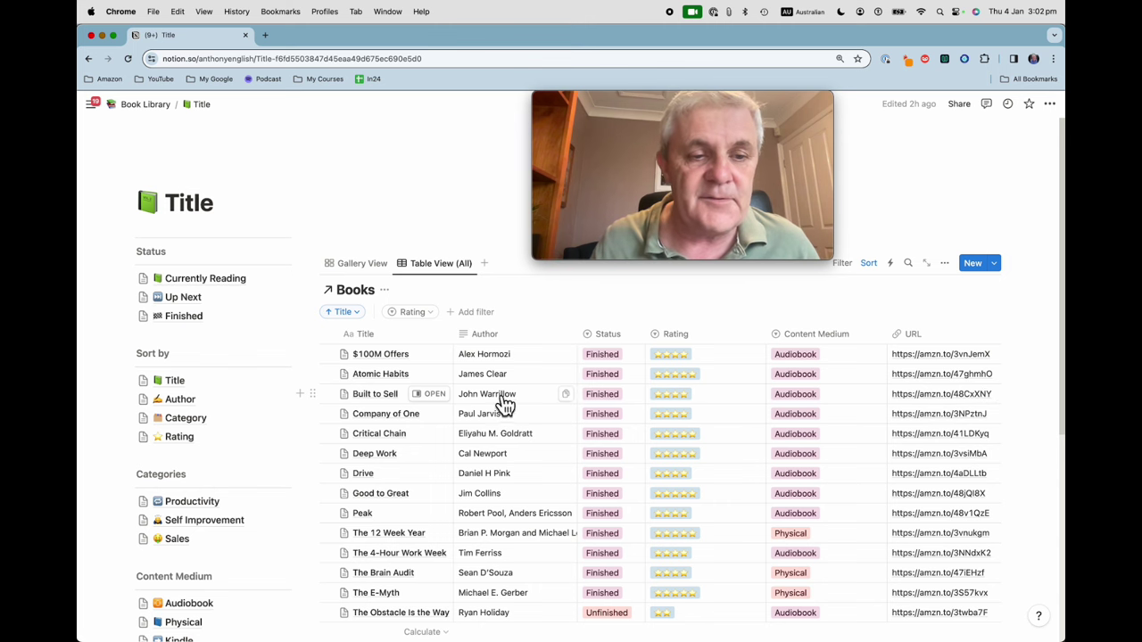
# Browse the Author-sorted and Category-sorted book pages from the Sort by links.
pyautogui.click(192, 400)
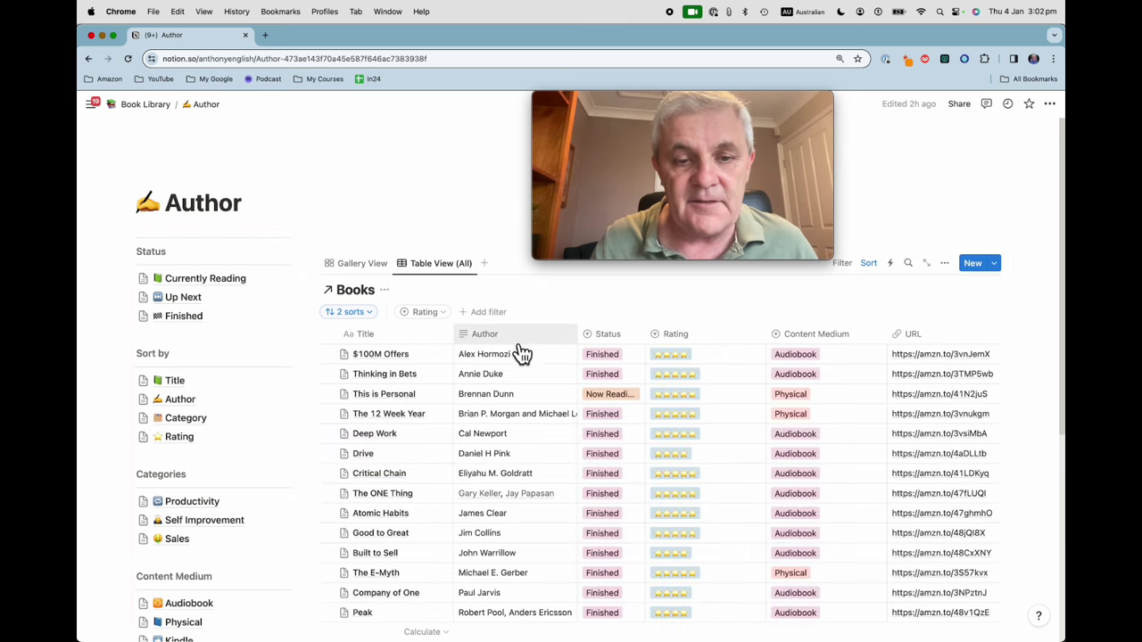
pyautogui.scroll(-3, 530, 514)
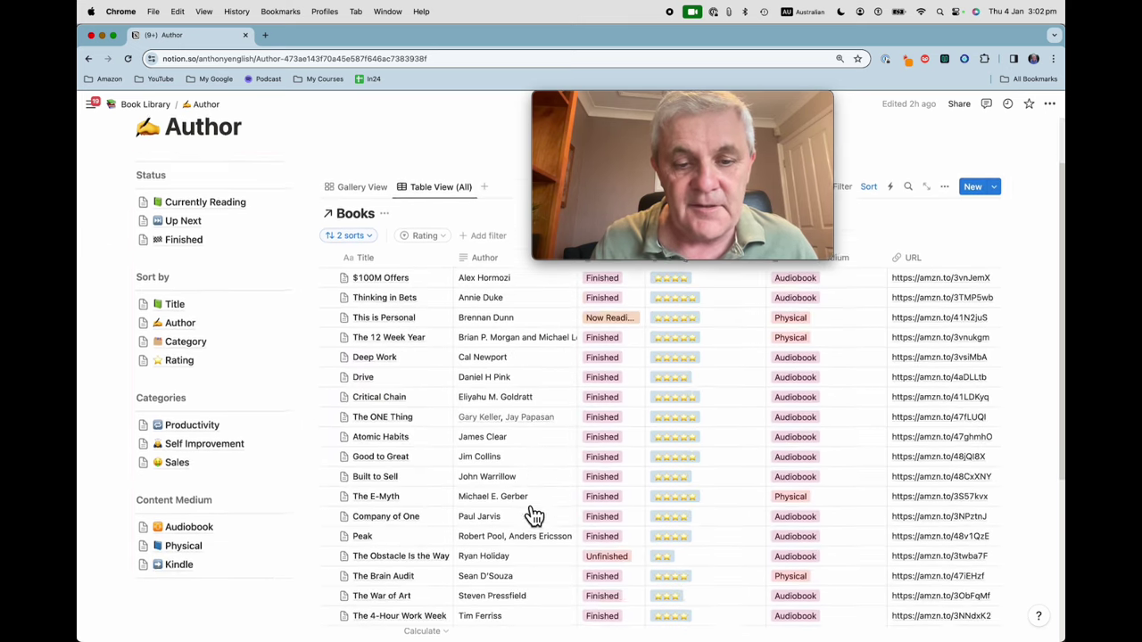
pyautogui.scroll(3, 530, 515)
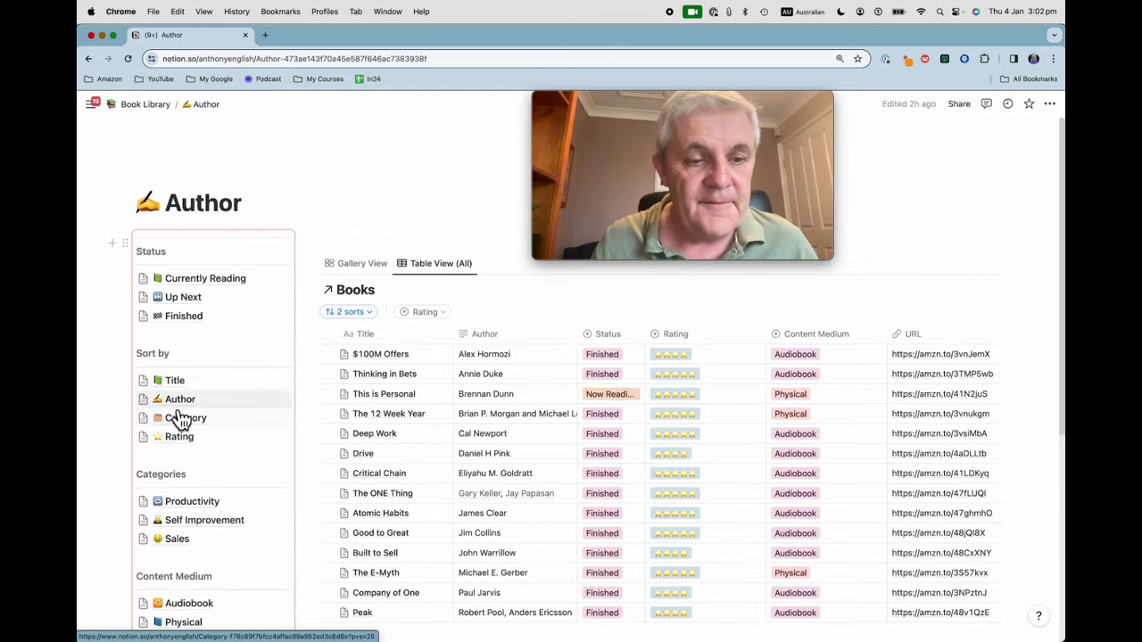
pyautogui.click(203, 419)
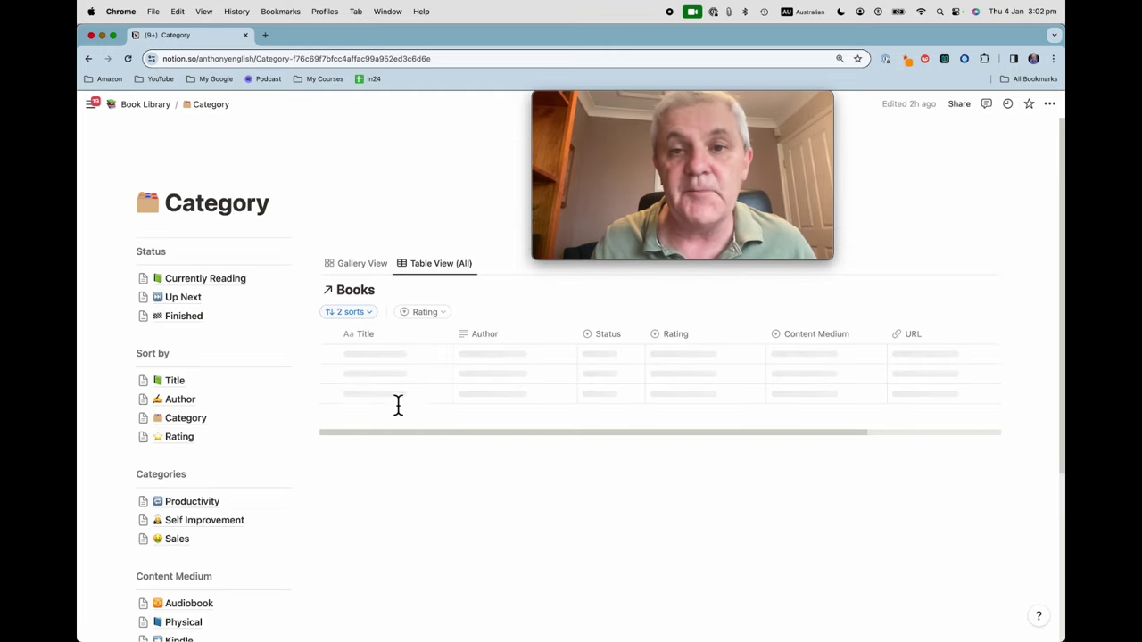
pyautogui.click(254, 400)
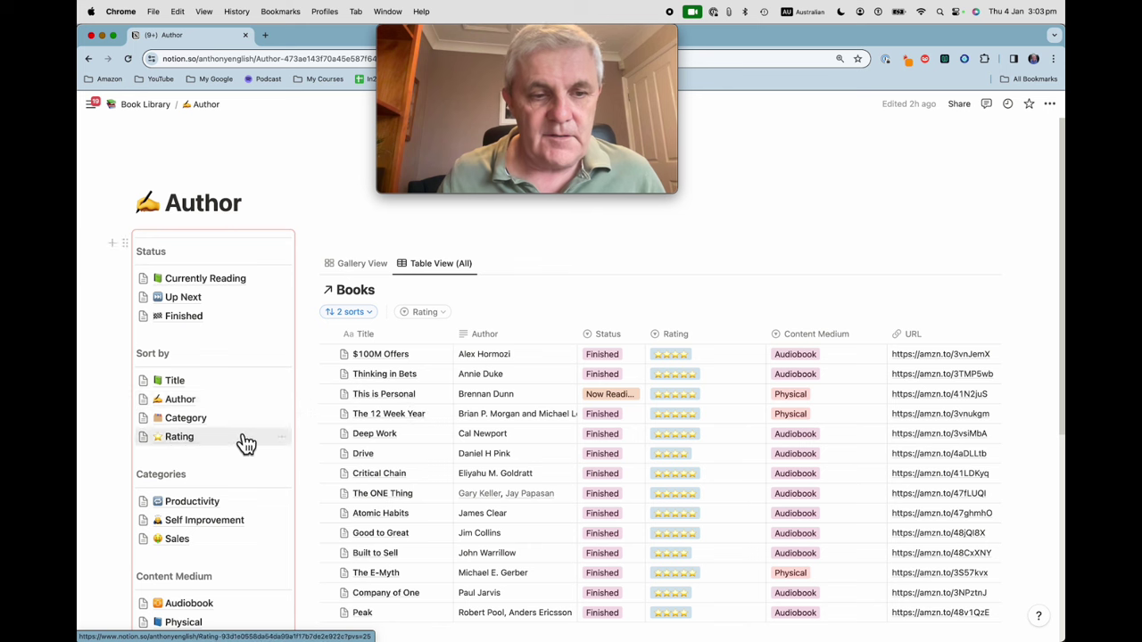
pyautogui.moveTo(199, 428)
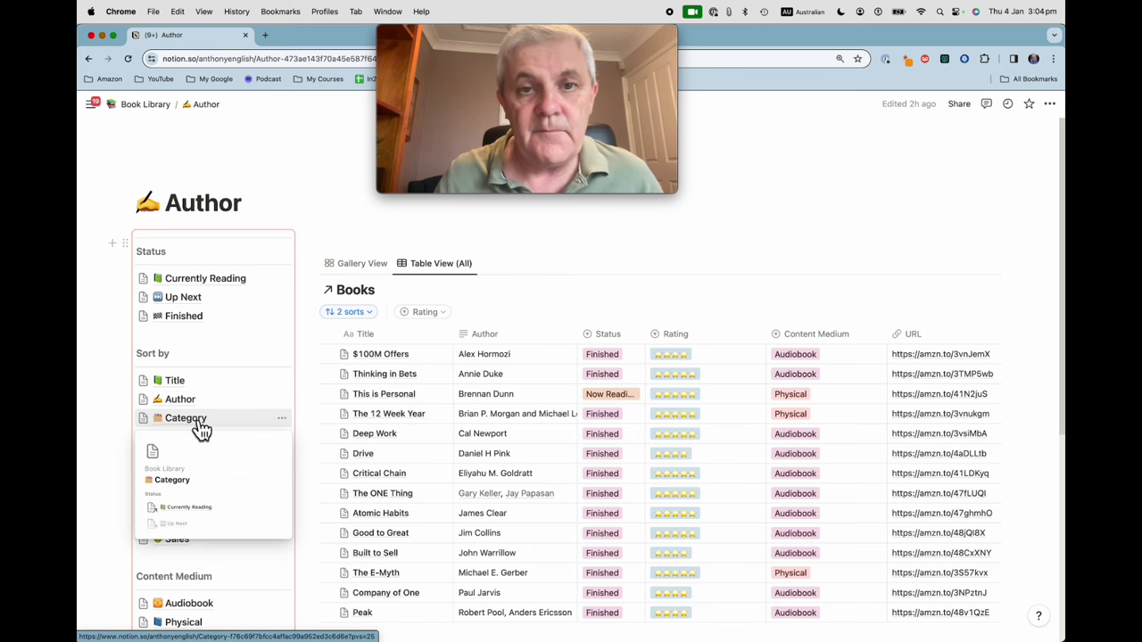
pyautogui.click(200, 428)
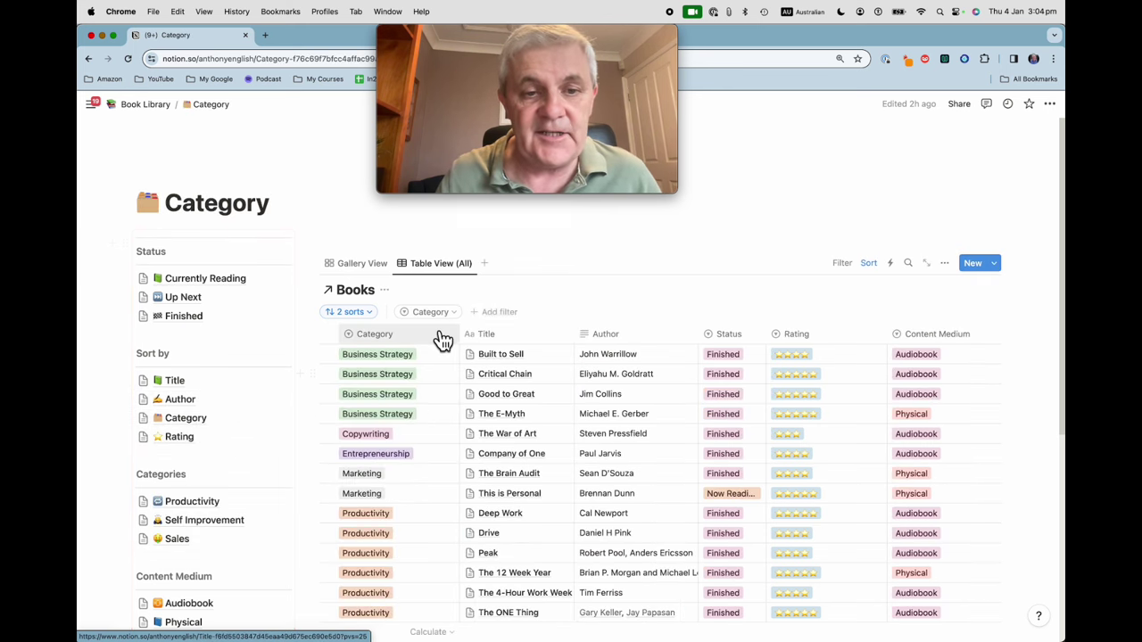
pyautogui.scroll(-3, 423, 455)
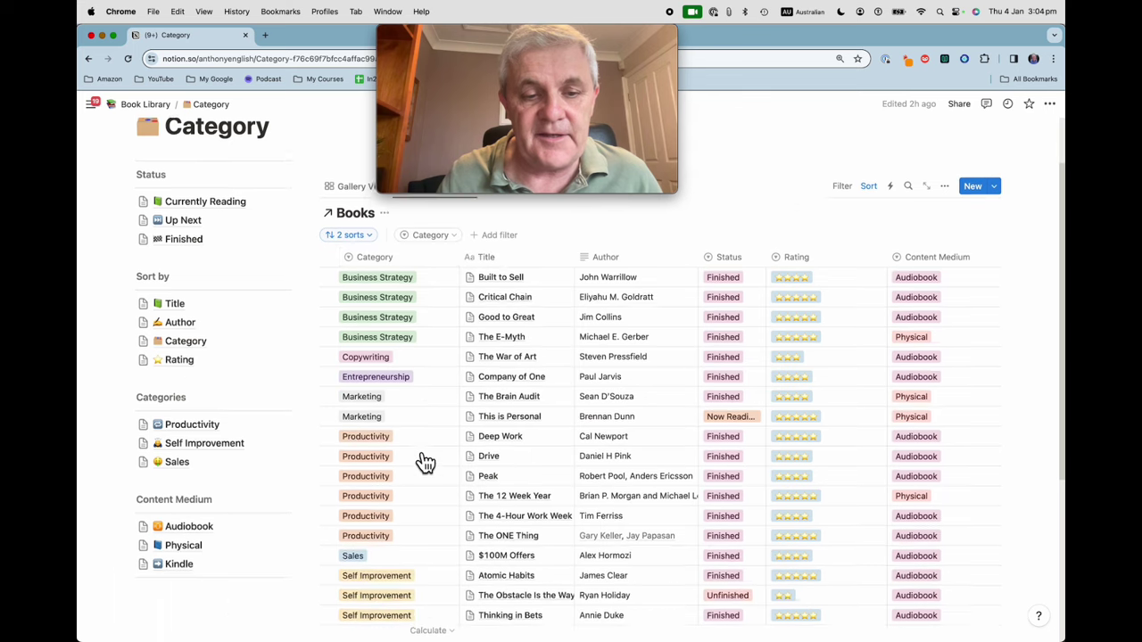
pyautogui.scroll(-1, 426, 462)
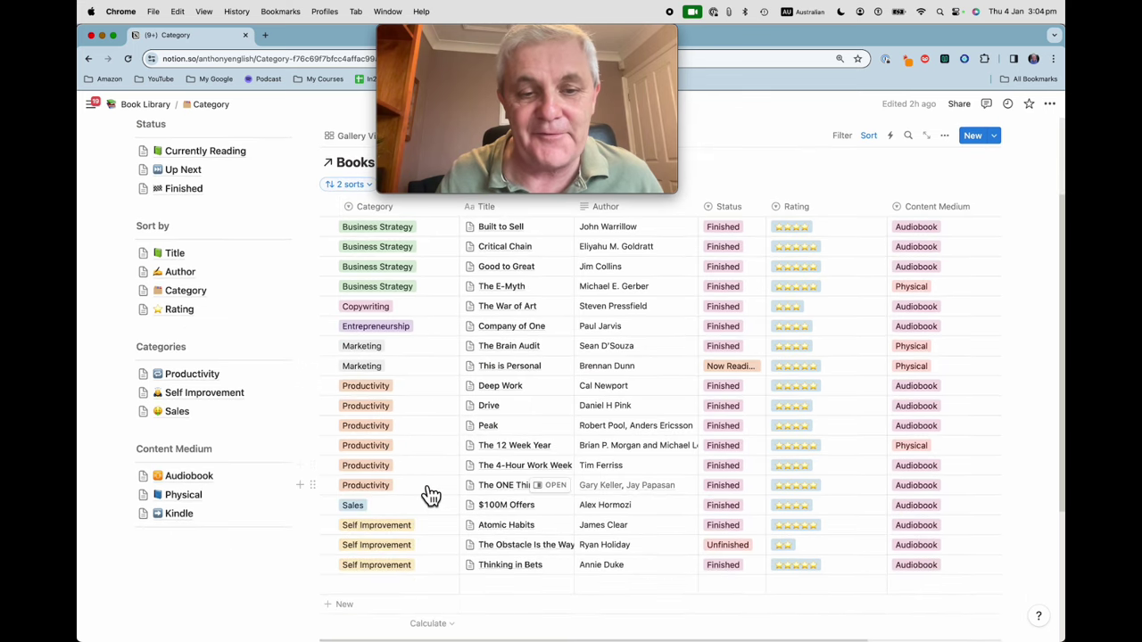
pyautogui.scroll(4, 431, 496)
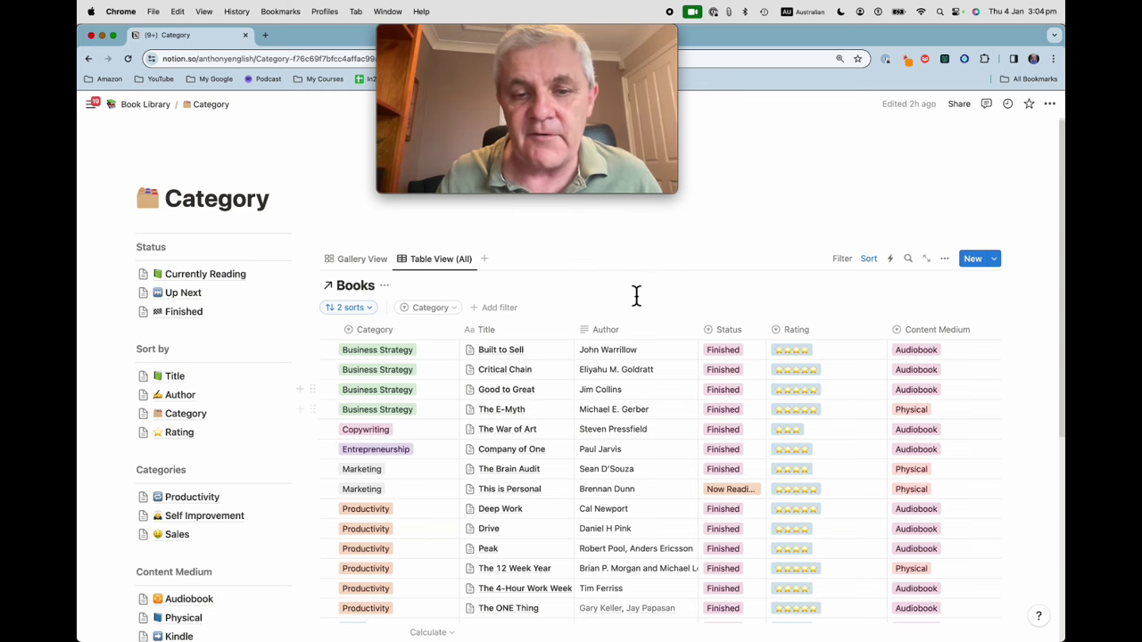
pyautogui.scroll(-4, 636, 295)
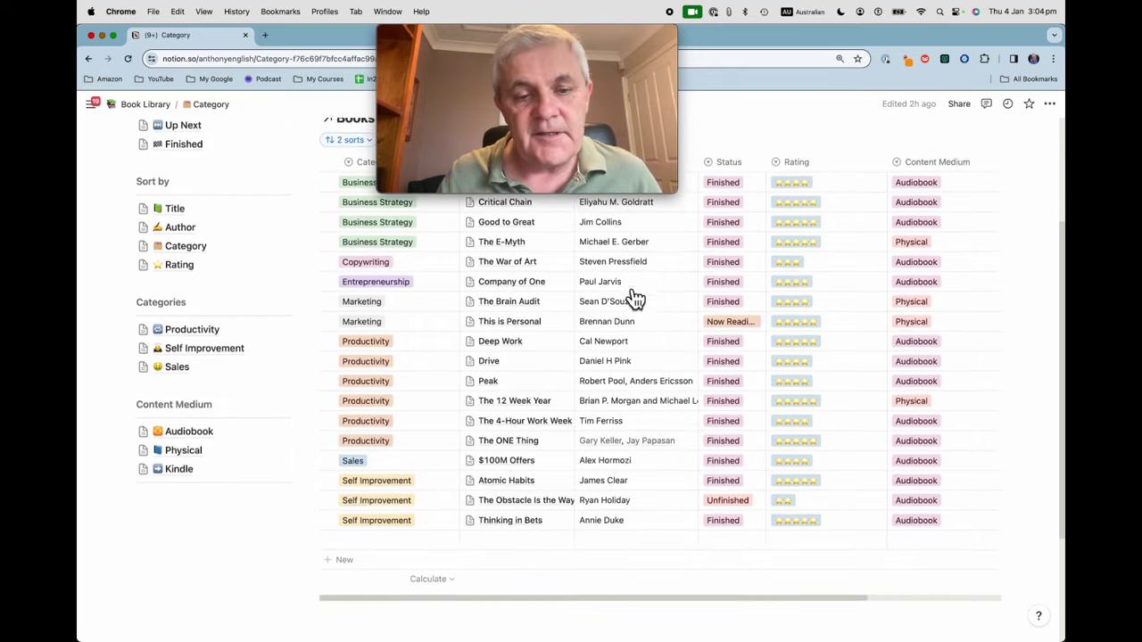
pyautogui.scroll(4, 636, 295)
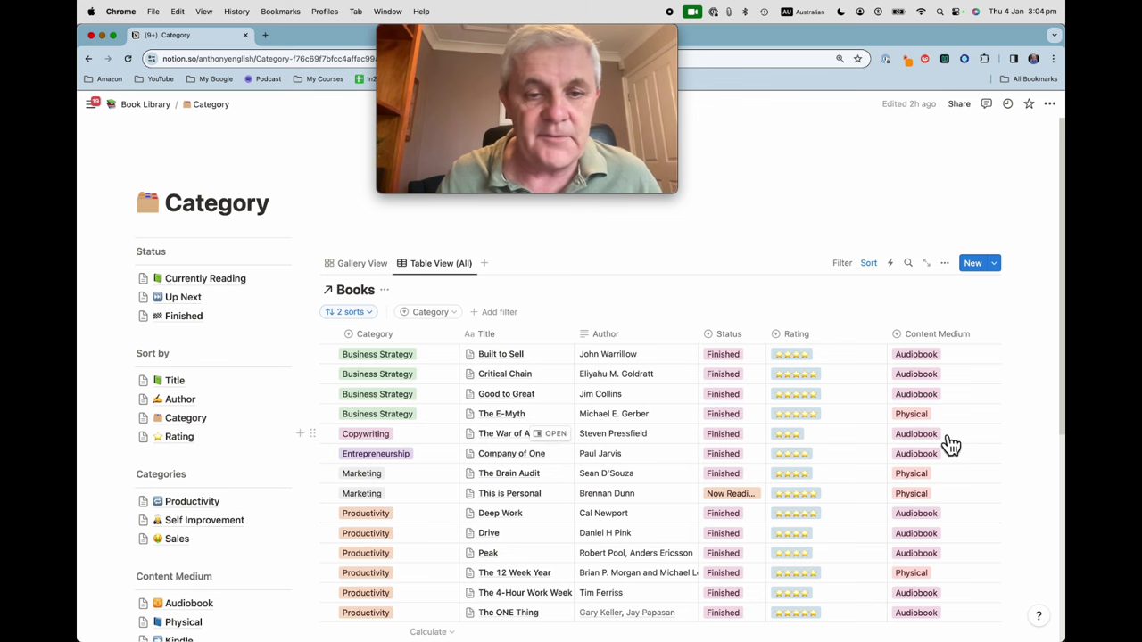
# Open the Rating page and scroll from five-star titles down to The Obstacle Is the Way.
pyautogui.click(178, 437)
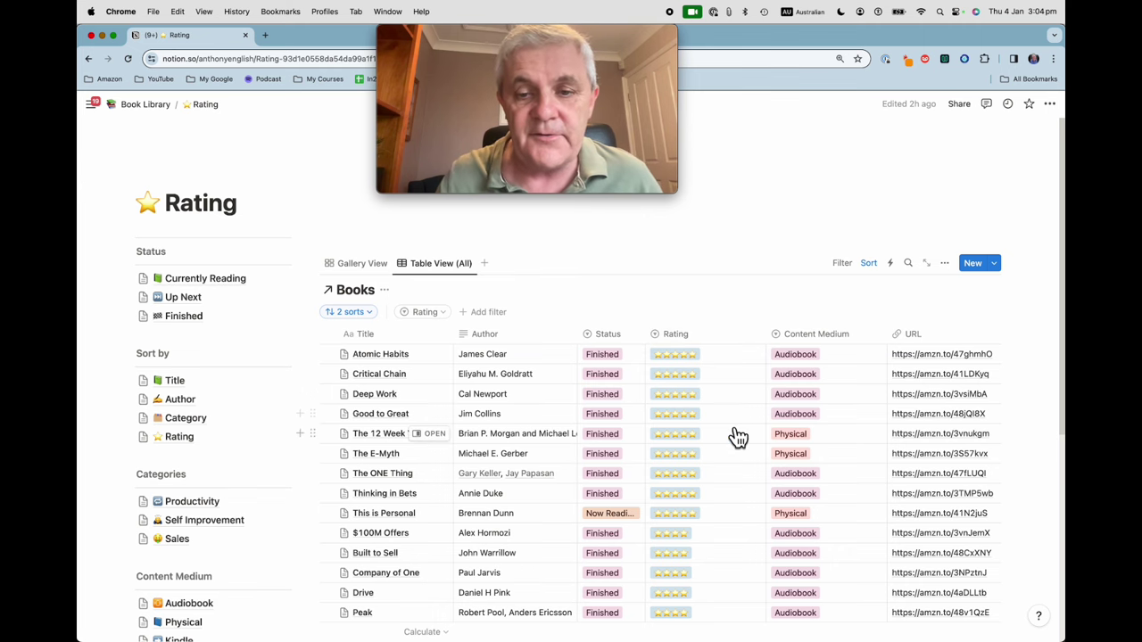
pyautogui.scroll(-2, 734, 436)
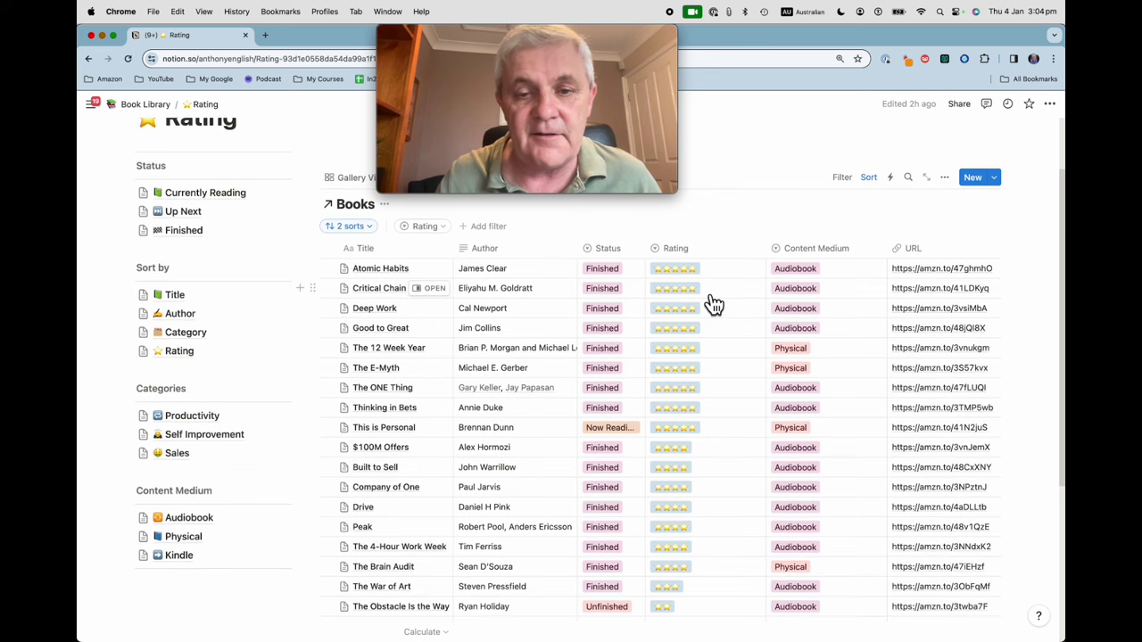
pyautogui.scroll(1, 713, 306)
pyautogui.scroll(-2, 713, 306)
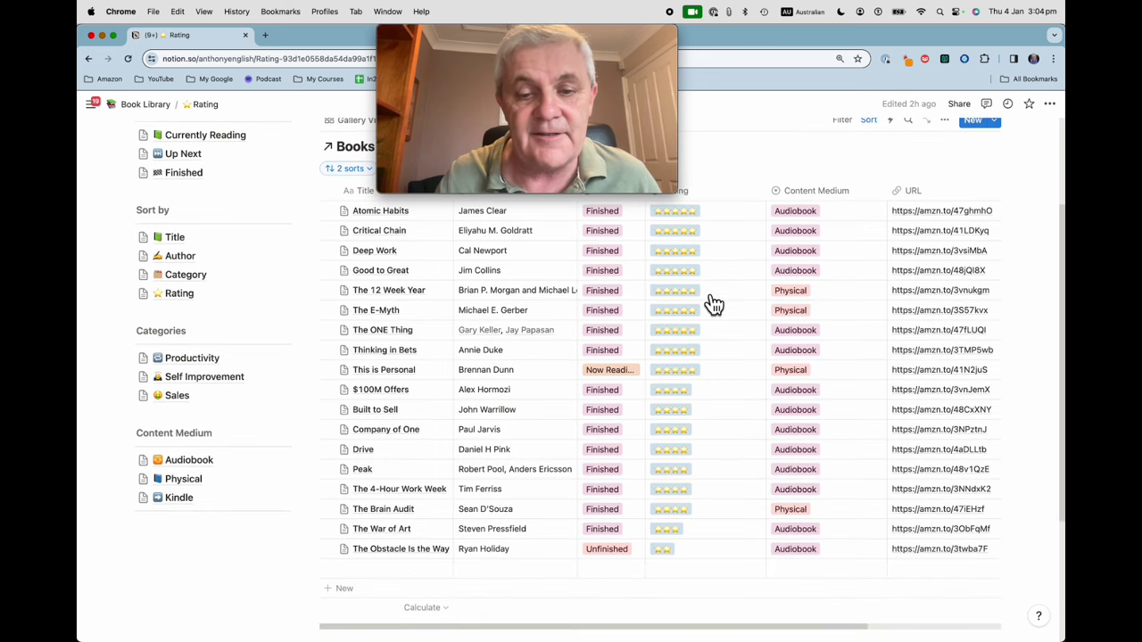
pyautogui.scroll(4, 713, 304)
pyautogui.scroll(-3, 709, 295)
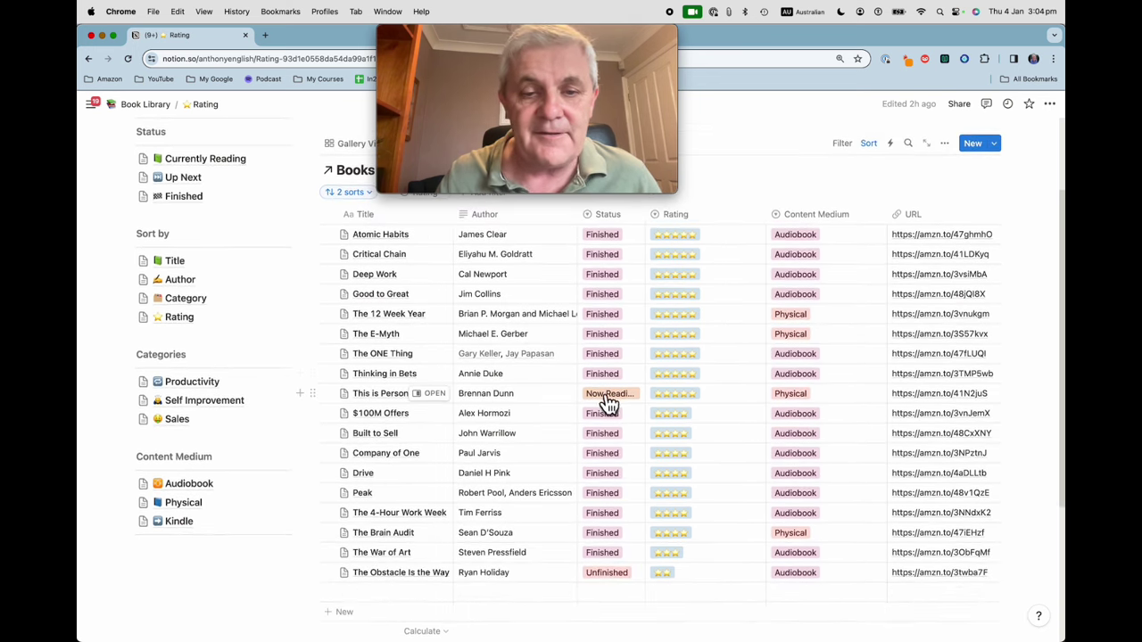
pyautogui.scroll(3, 214, 396)
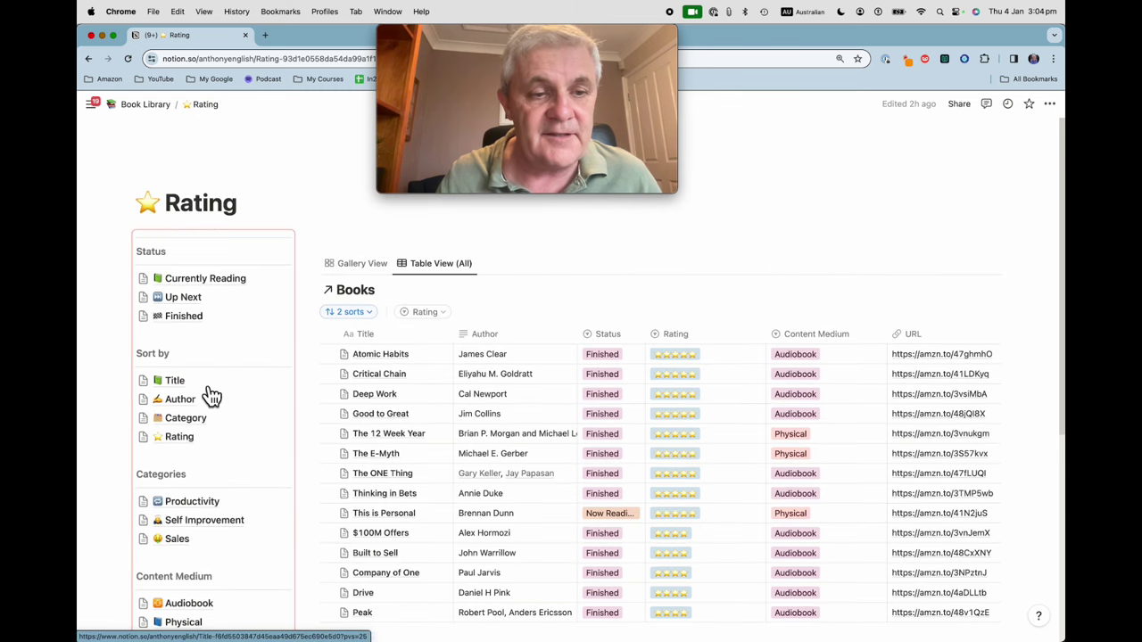
# Visit the Currently Reading and Up Next pages, ending on the Finished page.
pyautogui.click(208, 283)
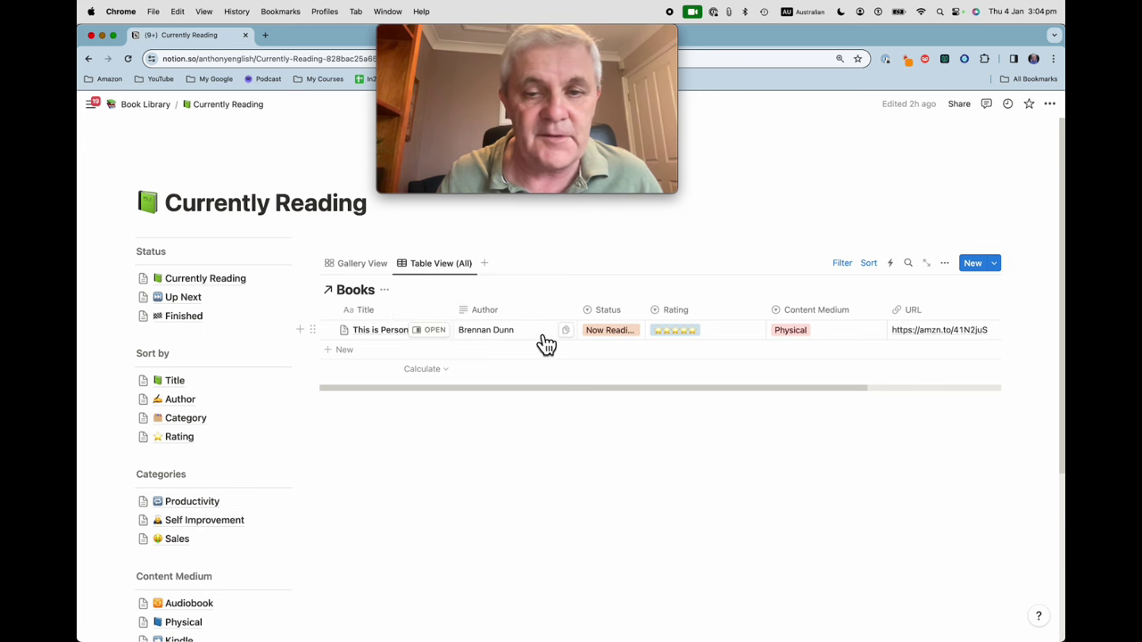
pyautogui.click(191, 302)
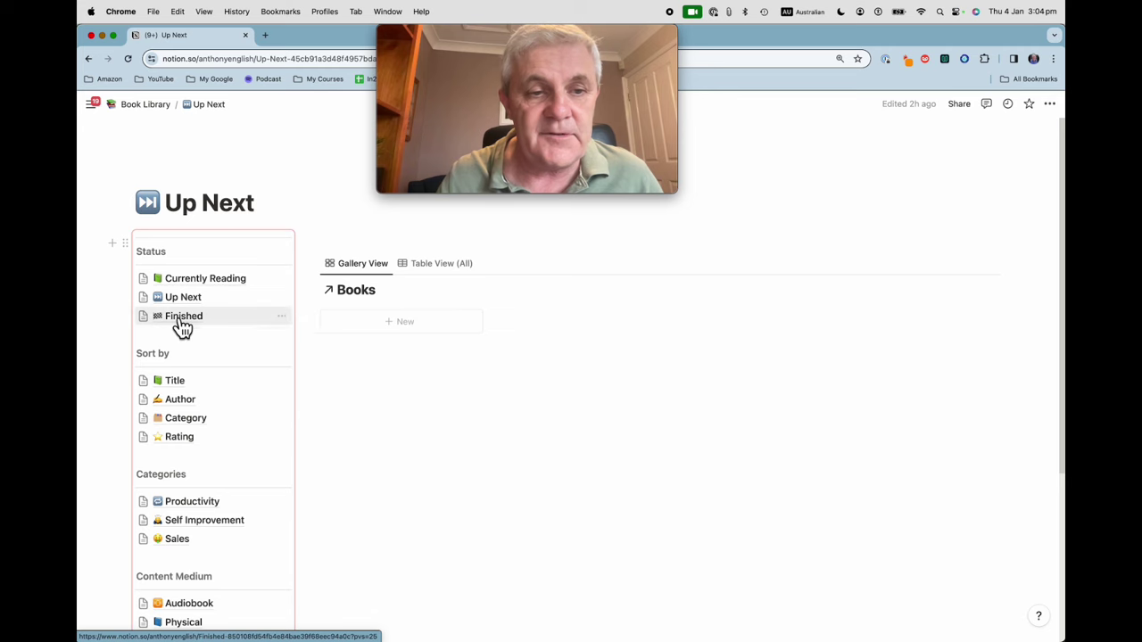
pyautogui.click(183, 318)
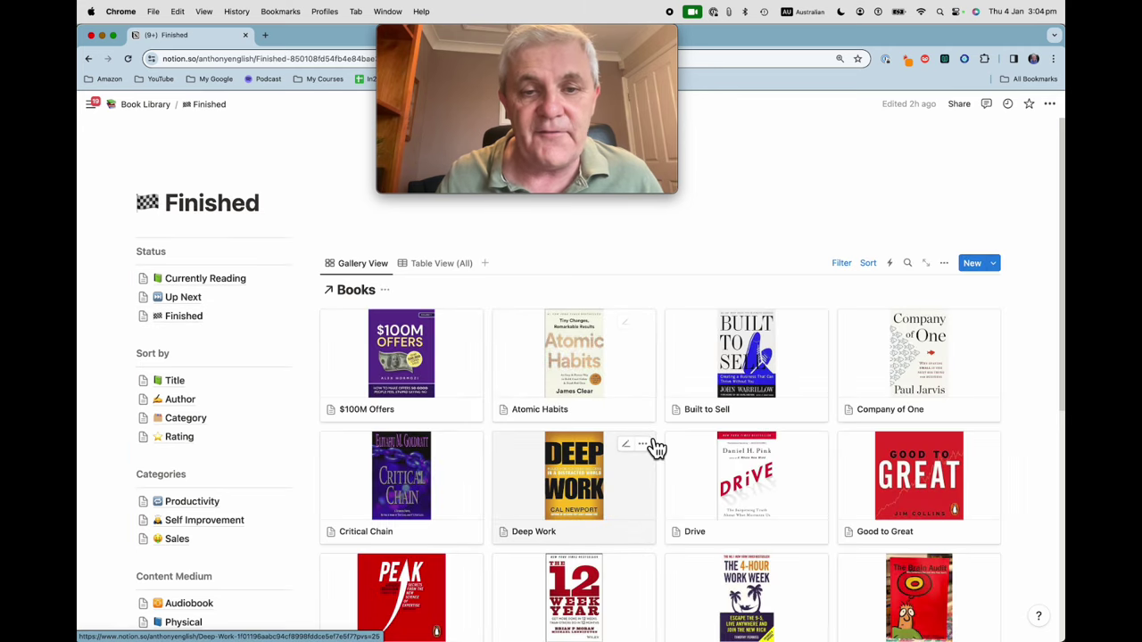
pyautogui.scroll(-2, 655, 448)
pyautogui.scroll(-2, 657, 449)
pyautogui.scroll(4, 658, 448)
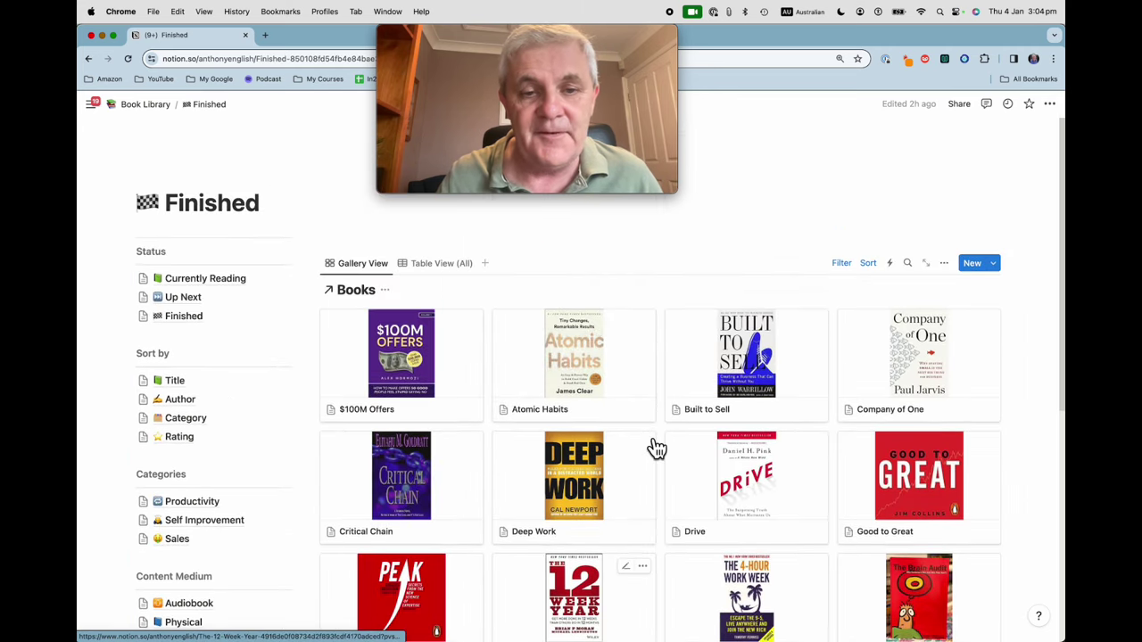
# Show the finished books in Table View (All), from $100M Offers to Thinking in Bets.
pyautogui.click(444, 268)
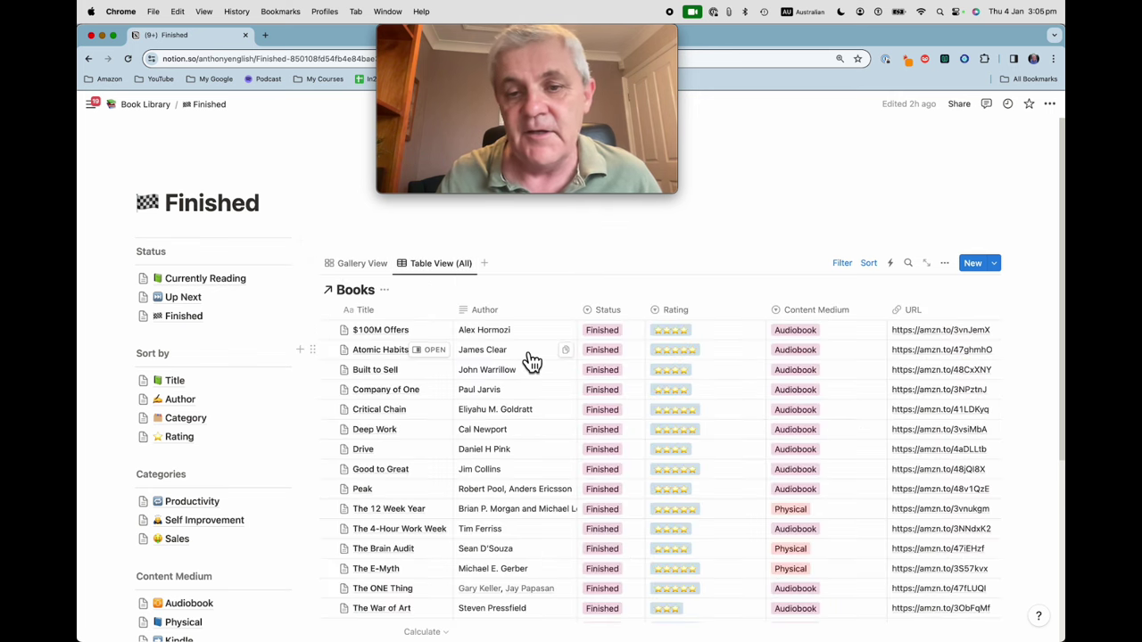
pyautogui.hscroll(4, 532, 361)
pyautogui.hscroll(-4, 532, 362)
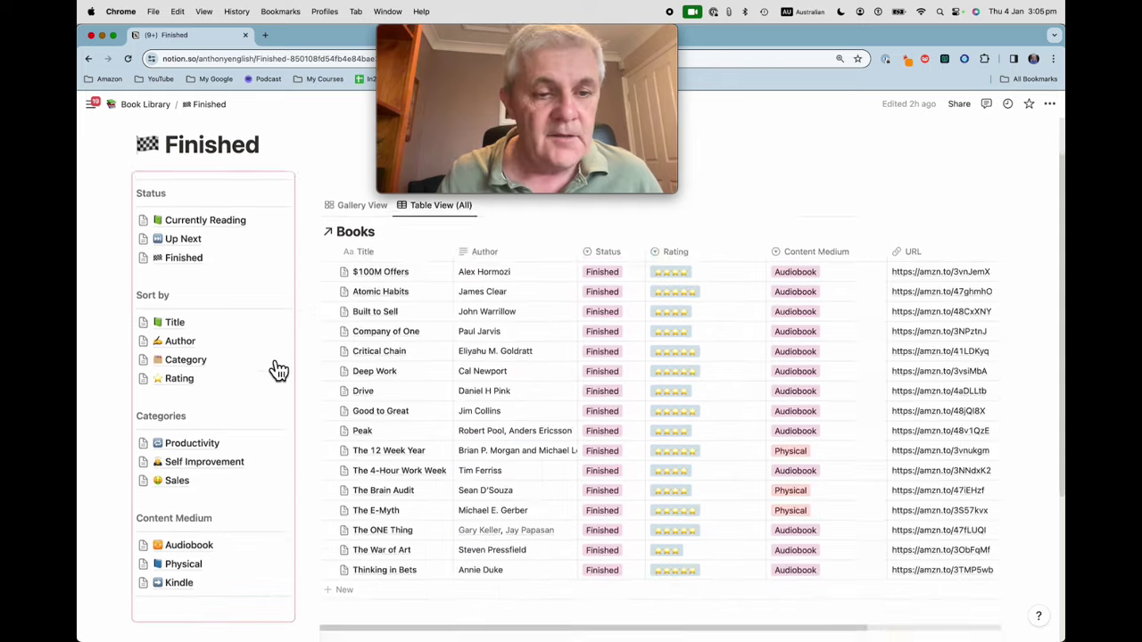
pyautogui.scroll(-3, 277, 369)
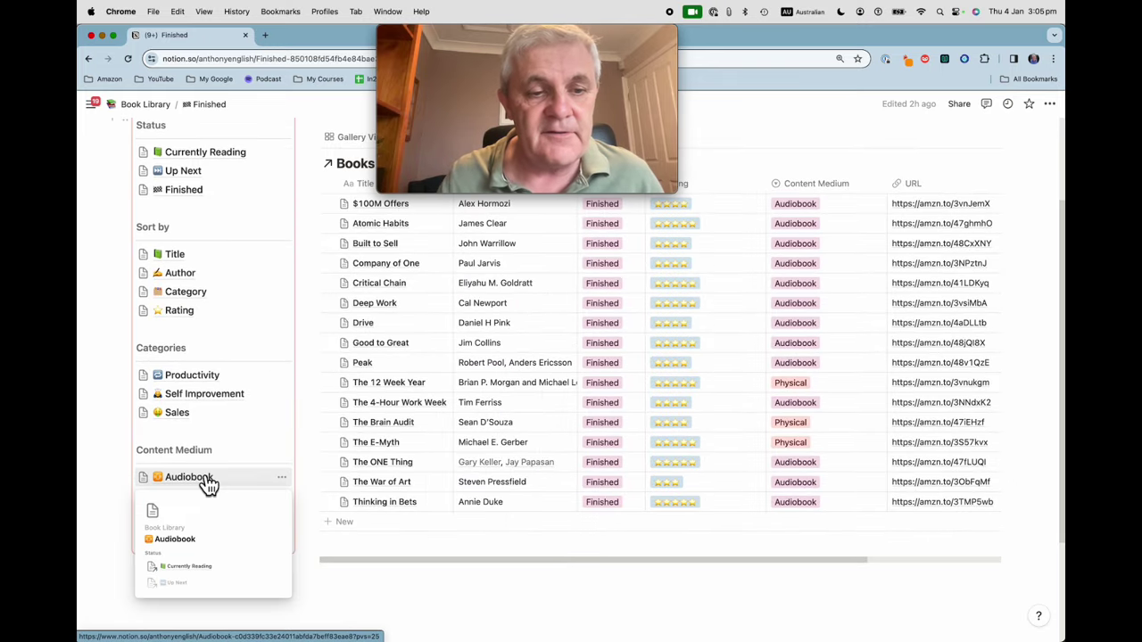
# Visit the Audiobook and Physical medium pages, ending on the empty Kindle page.
pyautogui.click(204, 480)
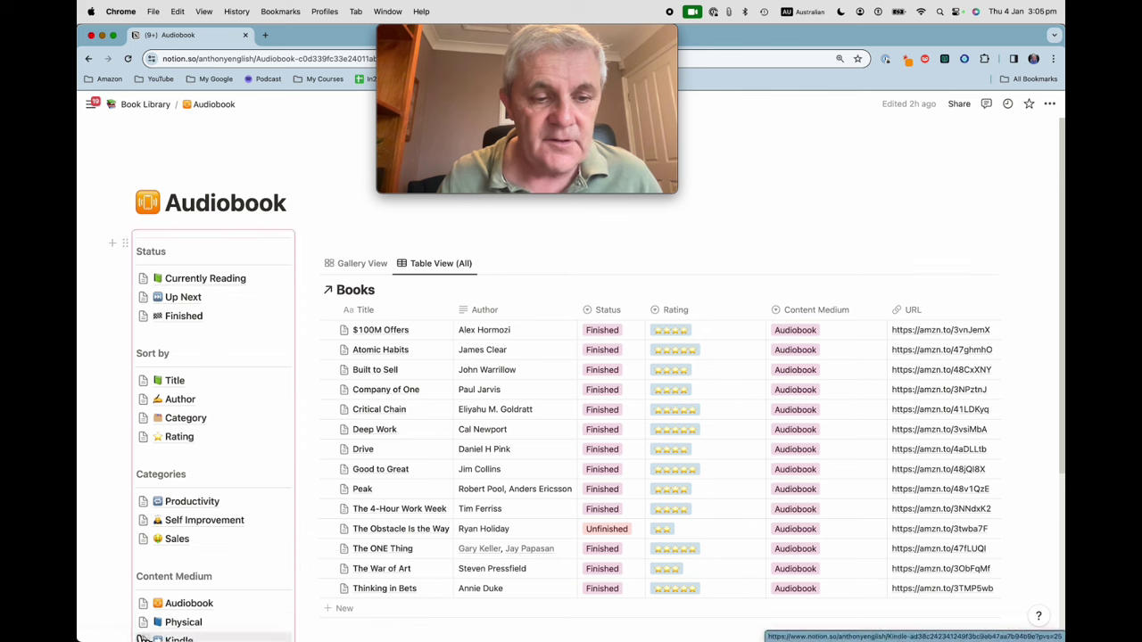
pyautogui.click(181, 622)
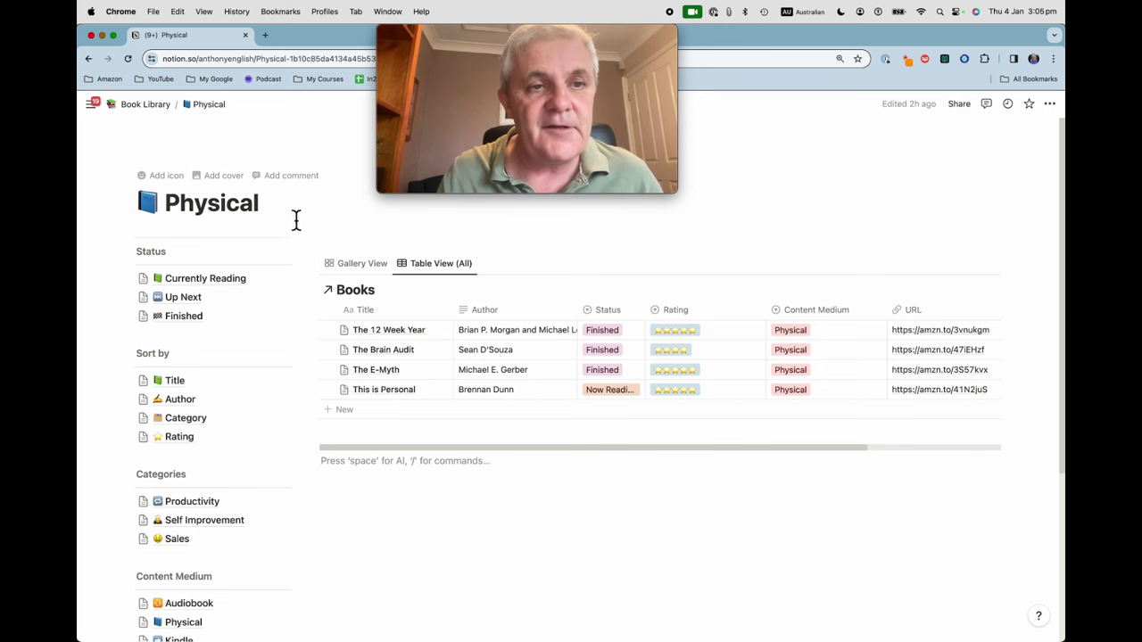
pyautogui.scroll(-3, 257, 434)
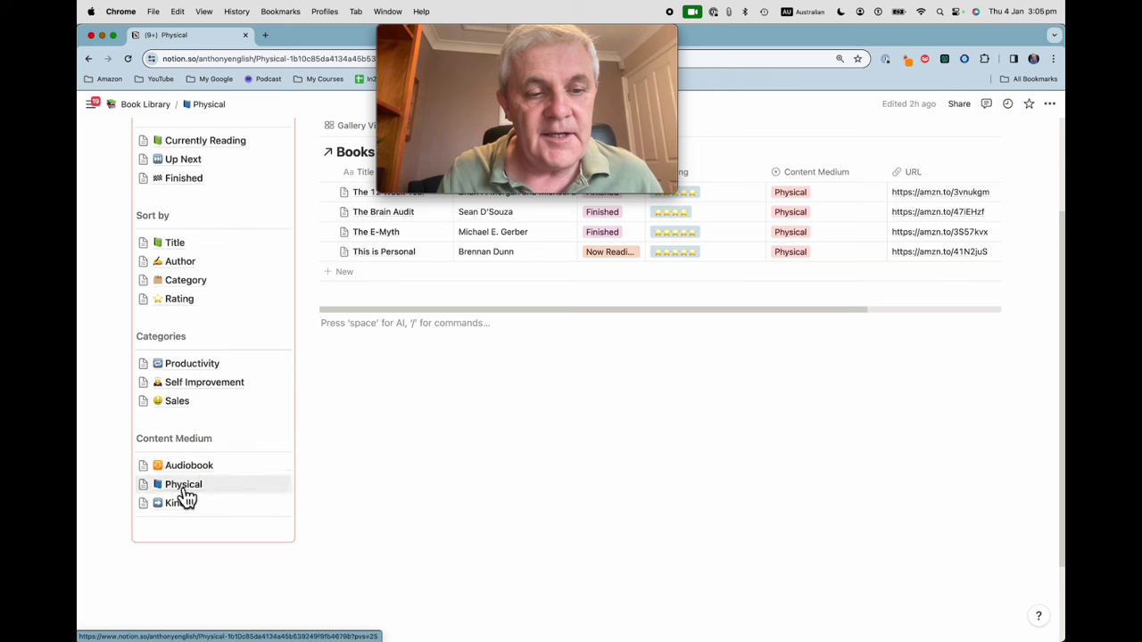
pyautogui.click(184, 505)
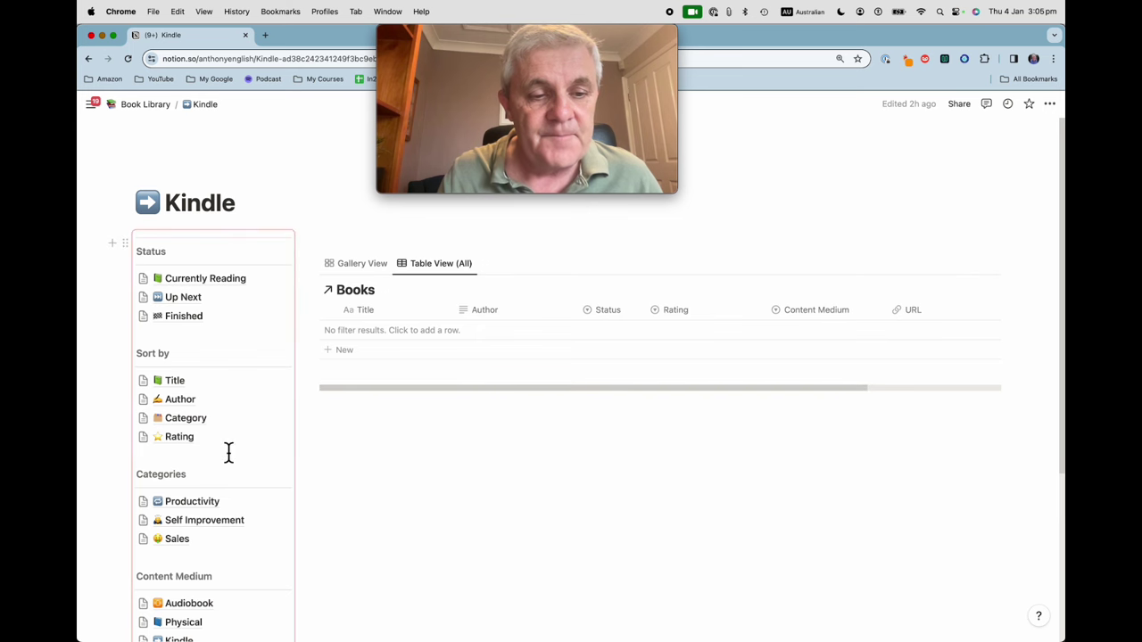
pyautogui.scroll(-3, 229, 452)
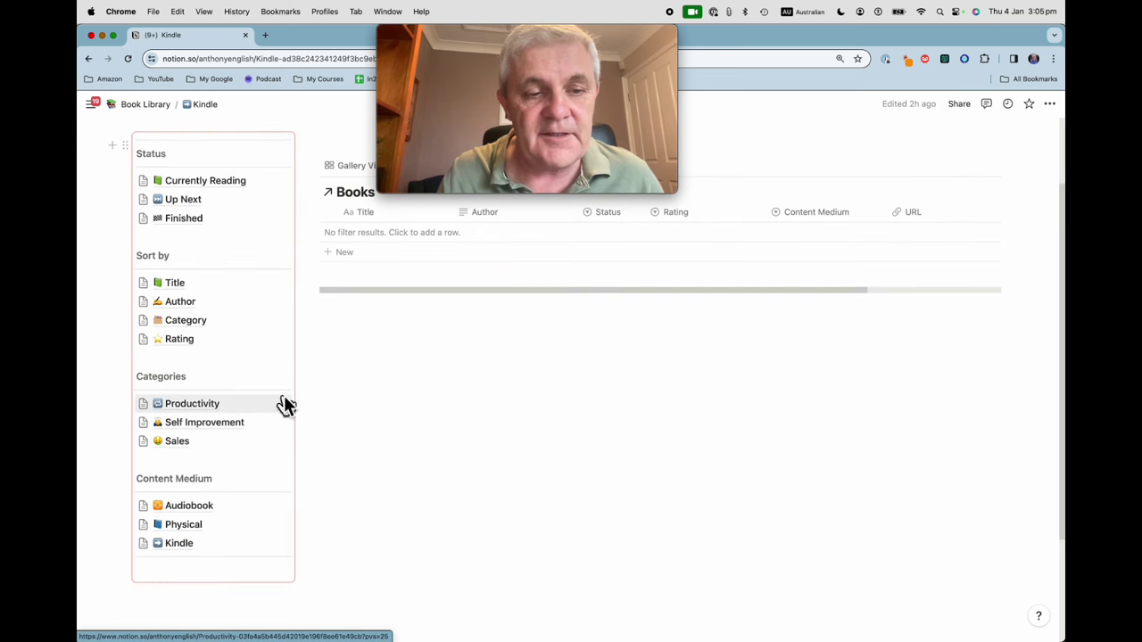
# Visit the Productivity category, then Self Improvement's six covers, and select the page URL.
pyautogui.click(207, 406)
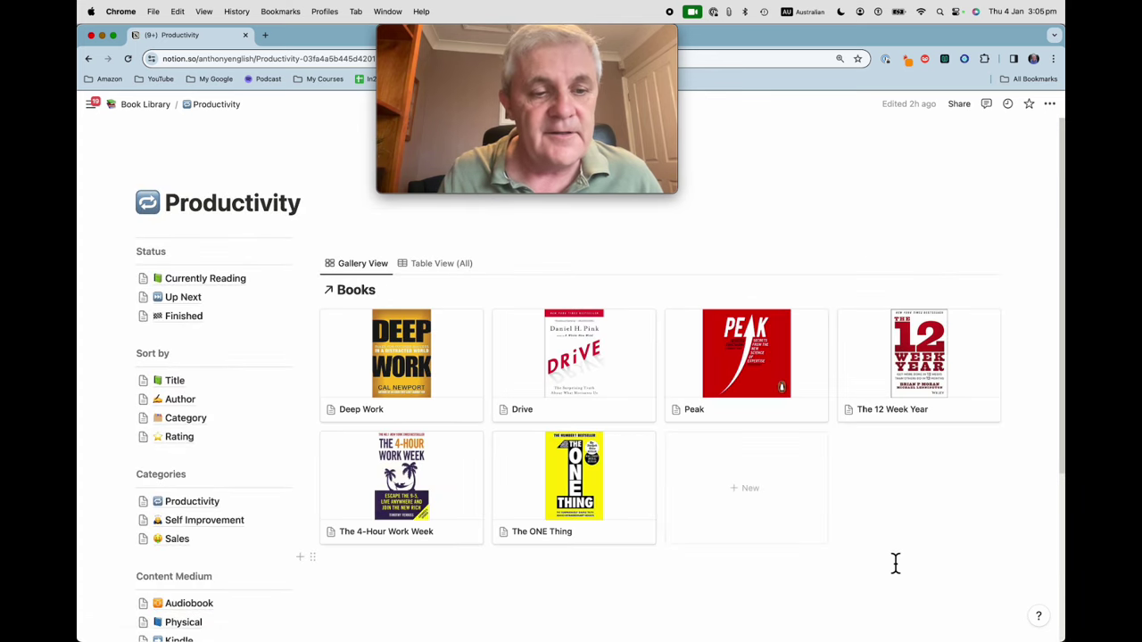
pyautogui.click(188, 524)
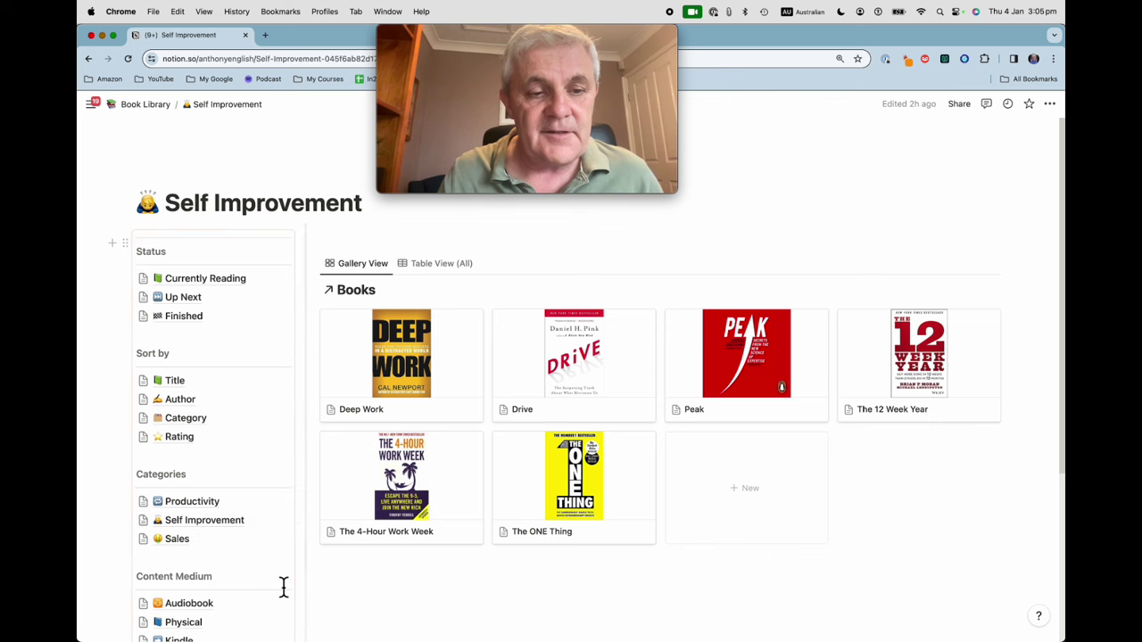
pyautogui.click(316, 62)
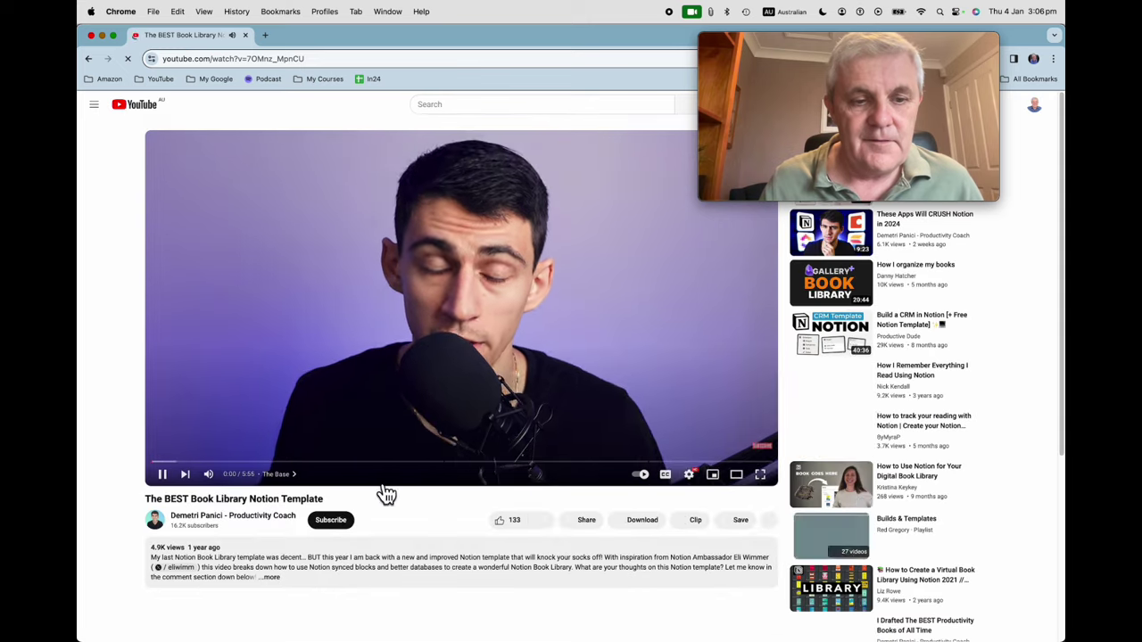
# Pause the template video, subscribe, and expand the description showing timestamps from The Base to Filters.
pyautogui.click(162, 474)
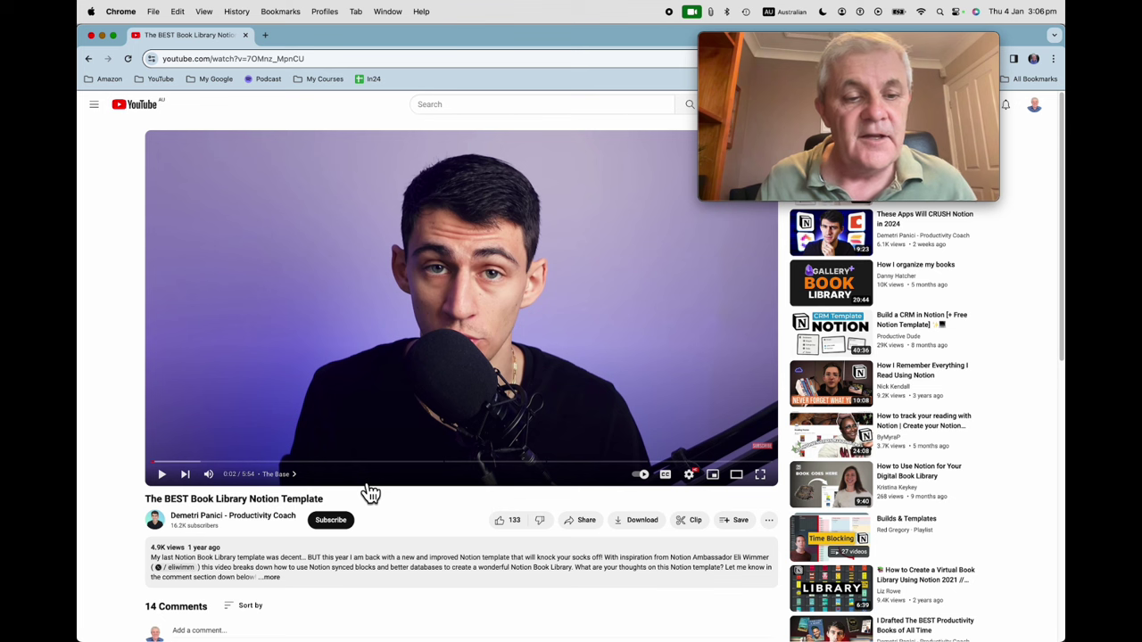
pyautogui.click(337, 523)
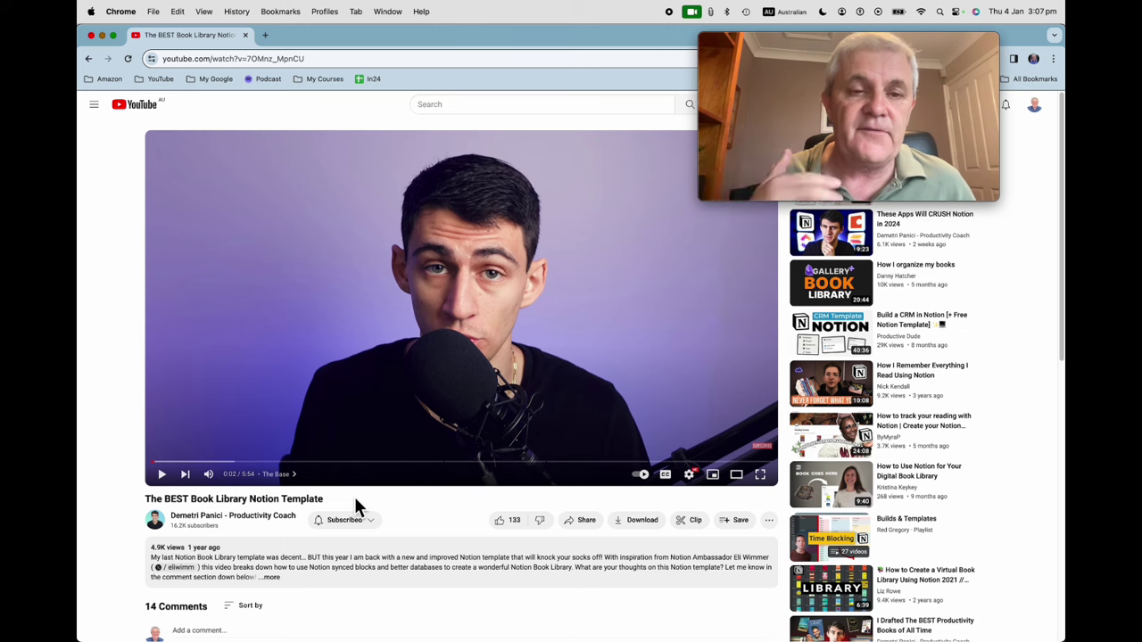
pyautogui.scroll(-1, 373, 547)
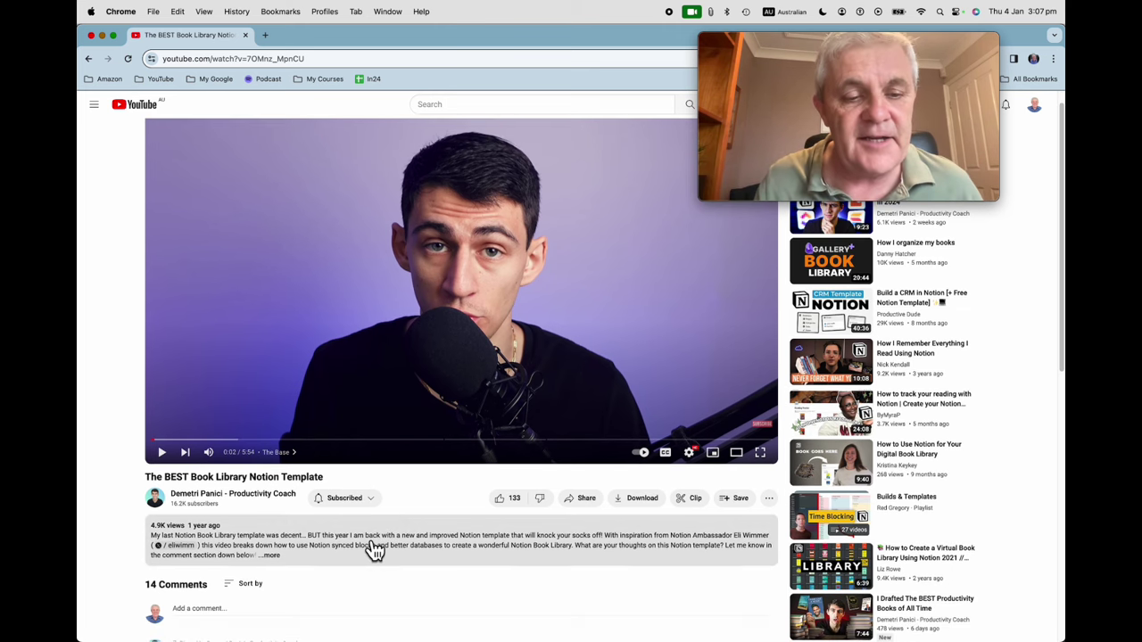
pyautogui.click(268, 558)
pyautogui.scroll(-1, 384, 559)
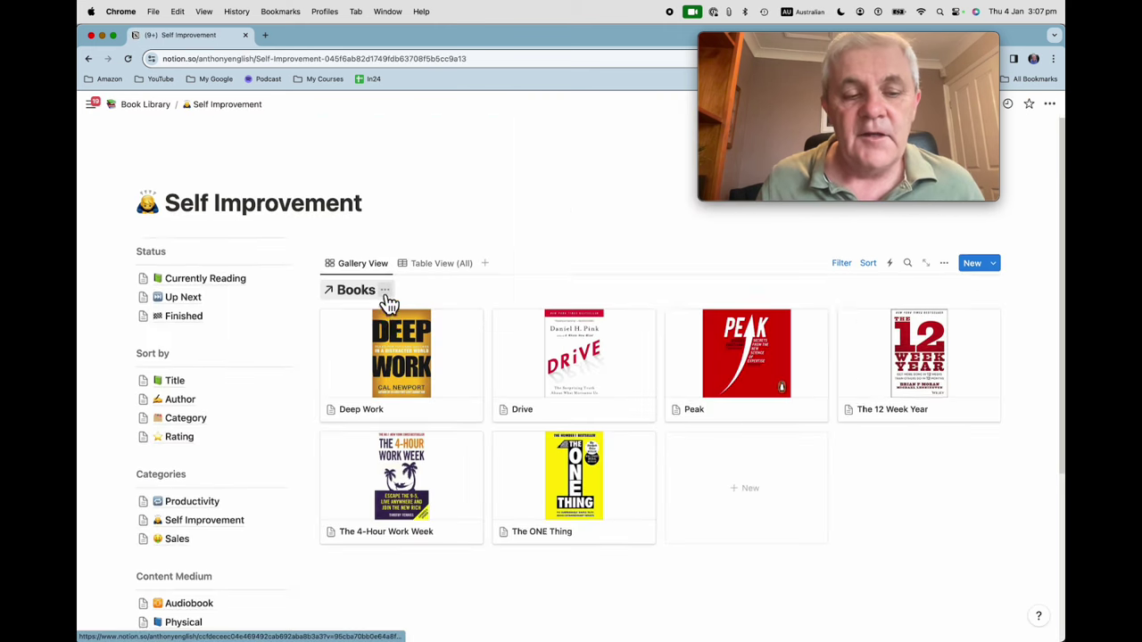
# Back in Notion, open Sort by › Title to list every book alphabetically.
pyautogui.scroll(-1, 383, 301)
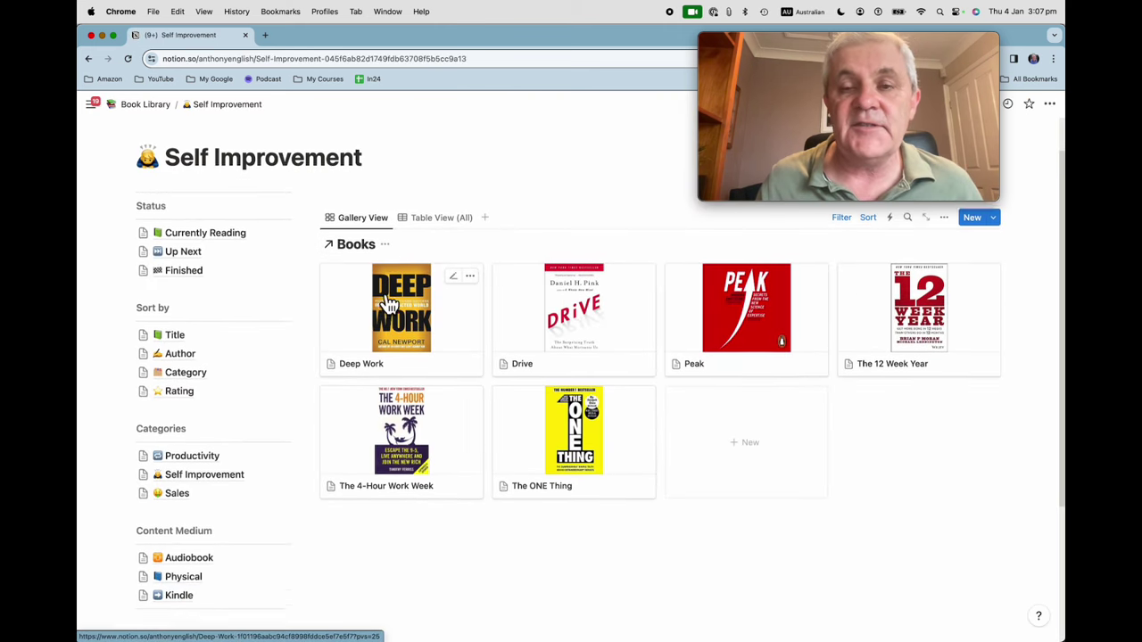
pyautogui.scroll(1, 388, 303)
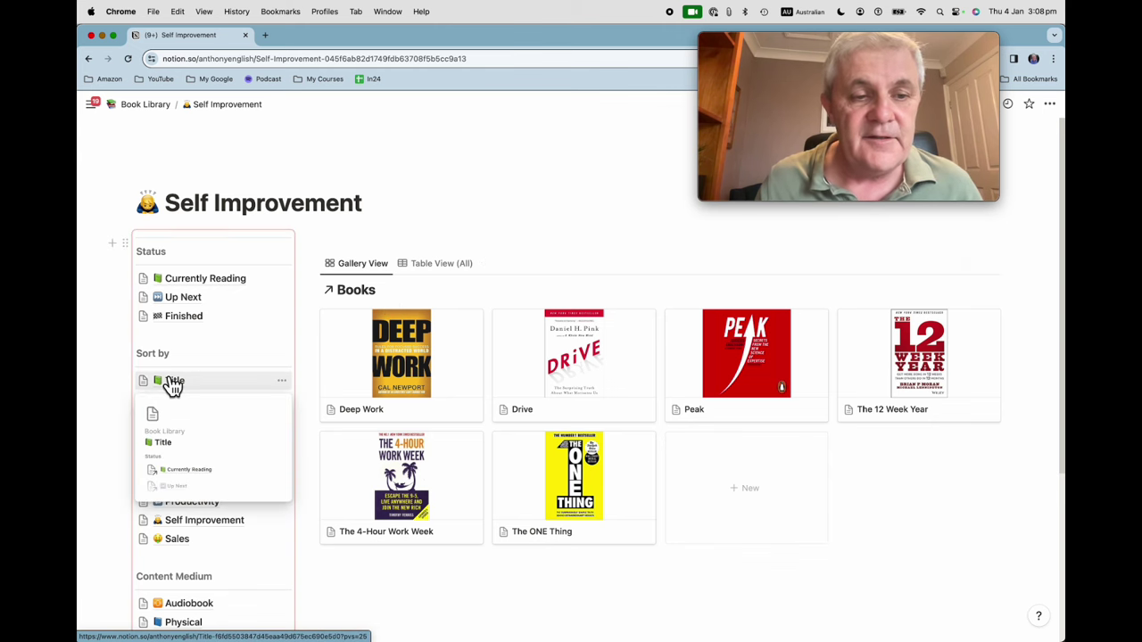
pyautogui.click(174, 381)
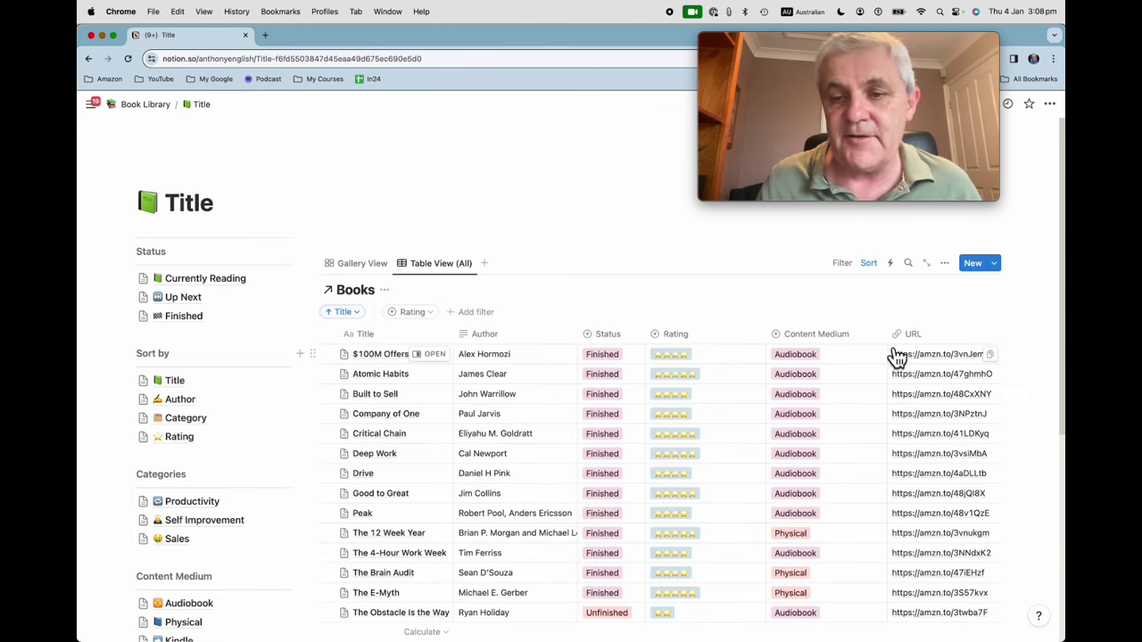